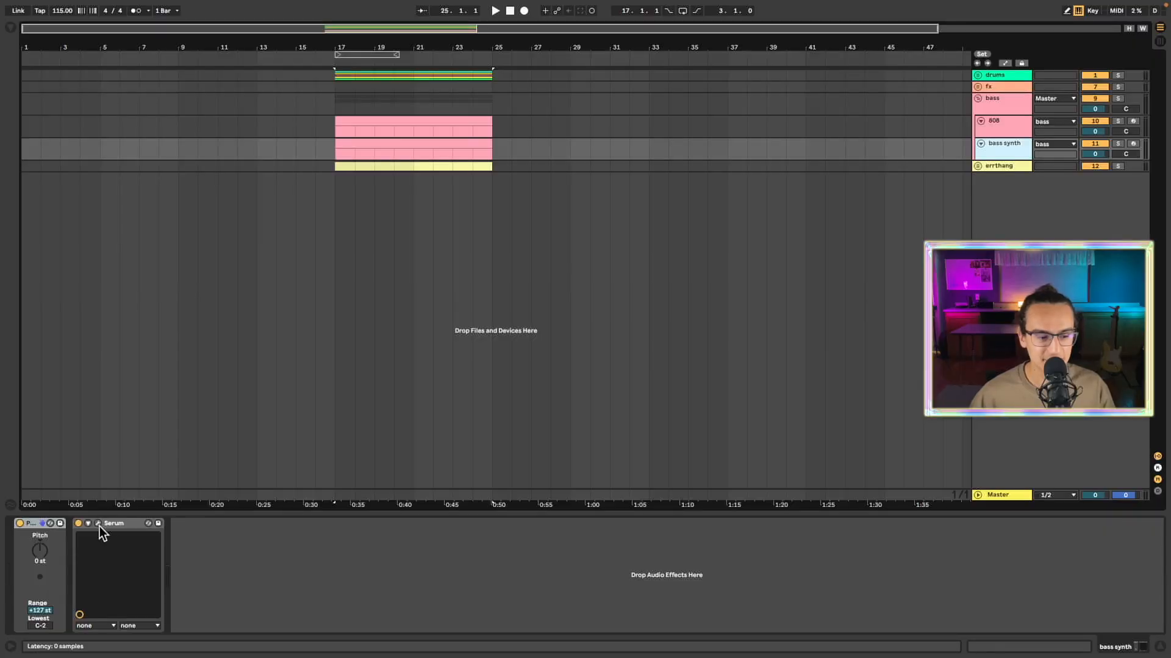
Open Serum on the bass synth track, compare the patch with its filter bypassed, and show envelope 2
{"action": "left_click", "coordinate": [100, 524]}
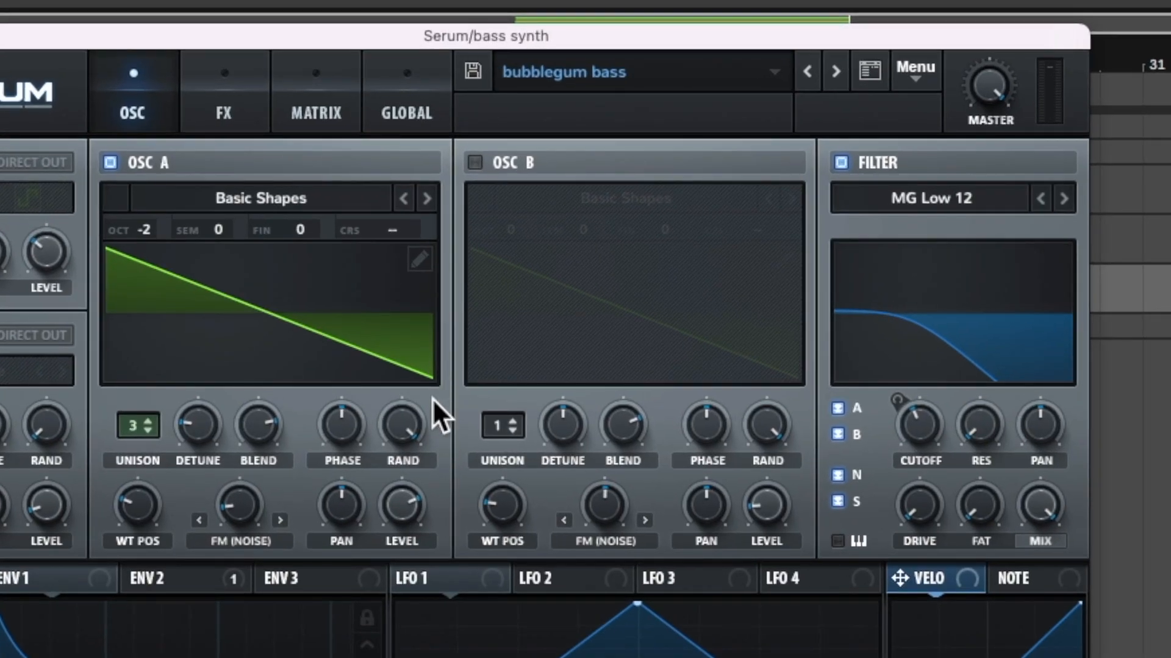
{"action": "left_click", "coordinate": [841, 162]}
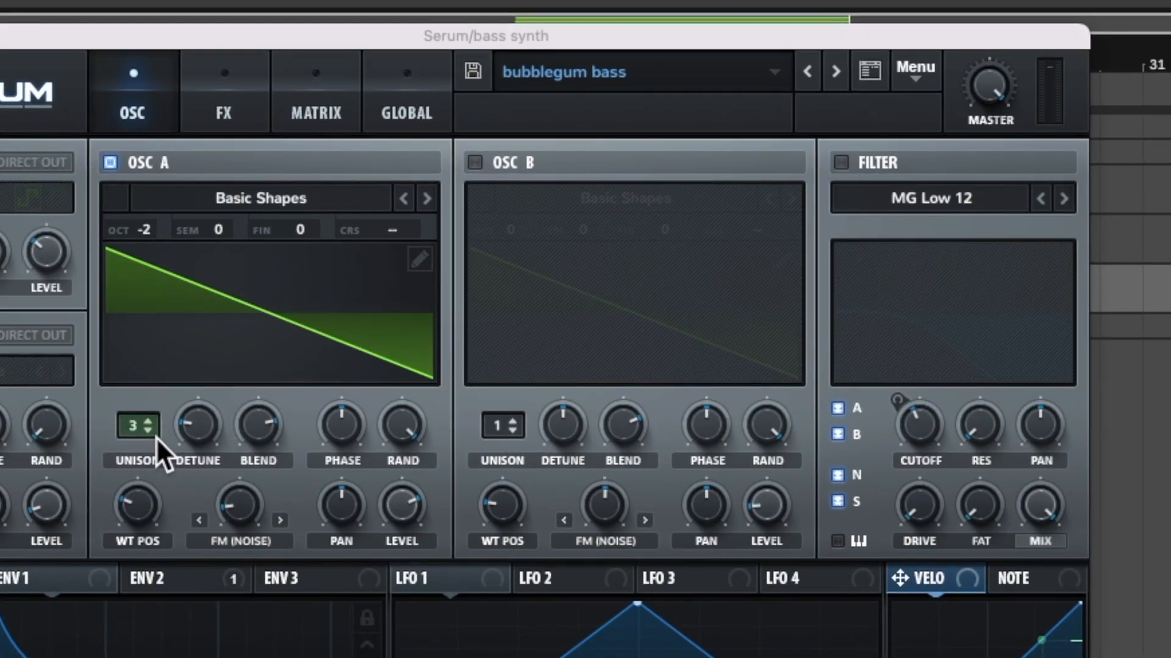
{"action": "left_click", "coordinate": [840, 163]}
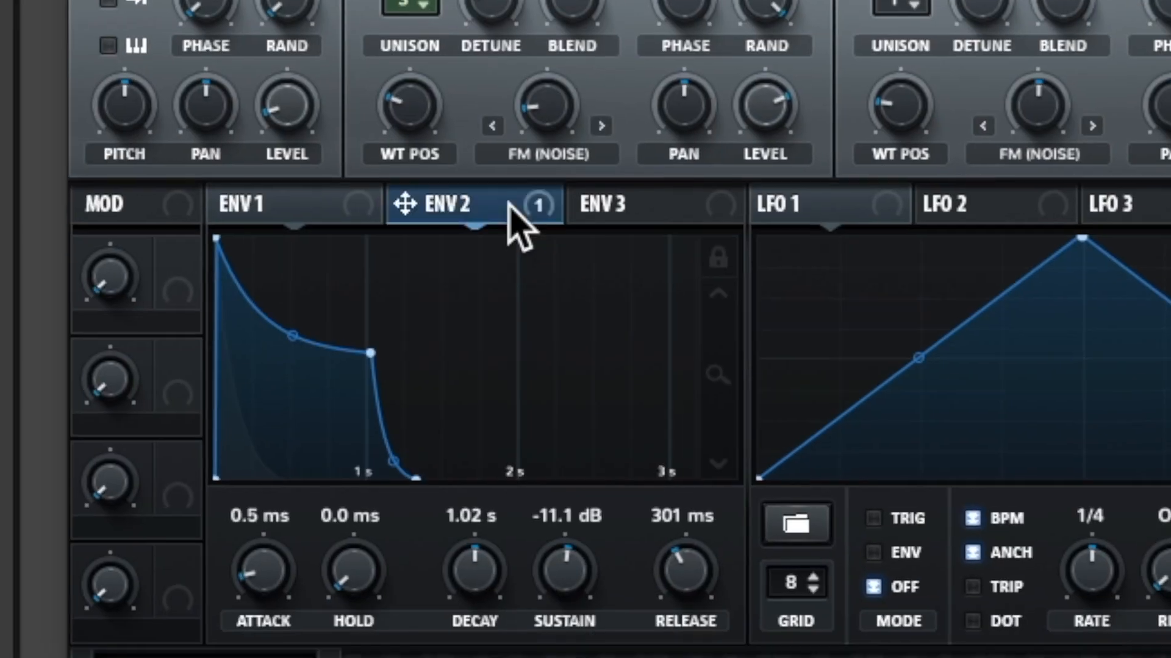
{"action": "left_click", "coordinate": [198, 581]}
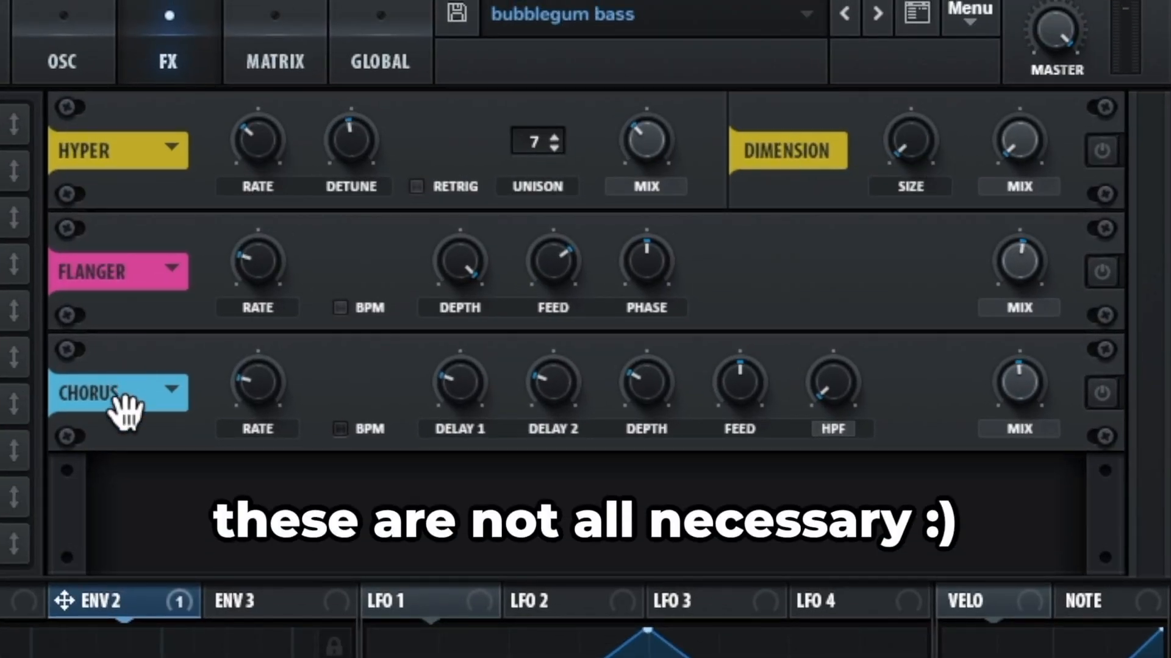
Enable the Hyper/Dimension, Flanger and Chorus effects in the bass synth's Serum patch
{"action": "left_click", "coordinate": [1103, 152]}
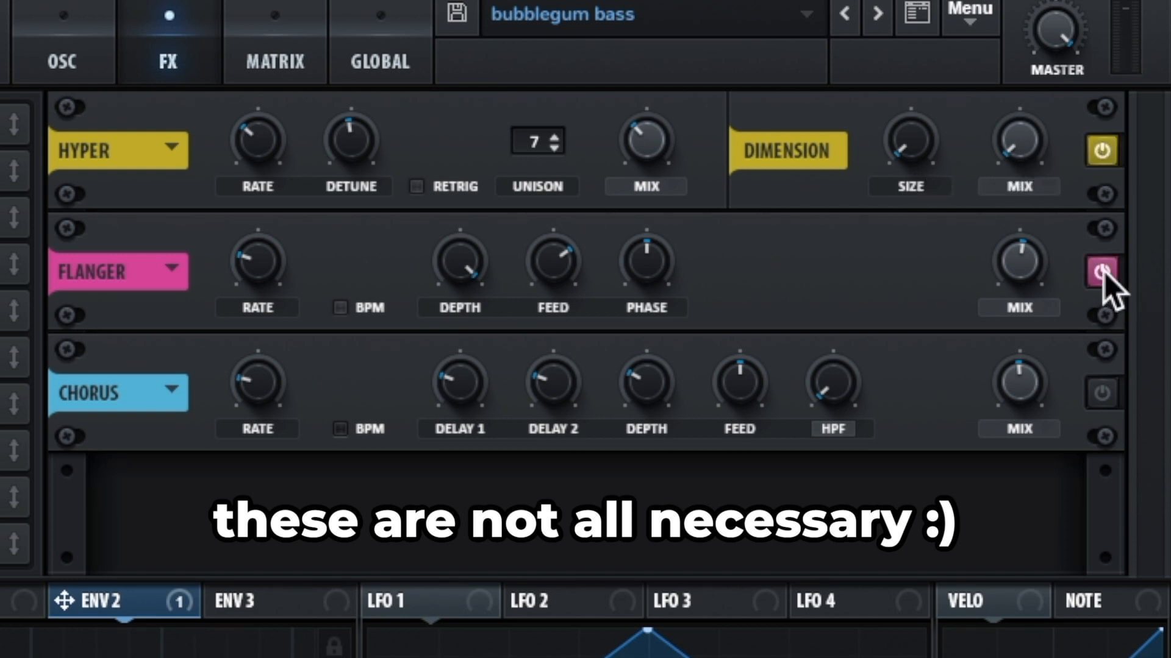
{"action": "left_click", "coordinate": [1105, 393]}
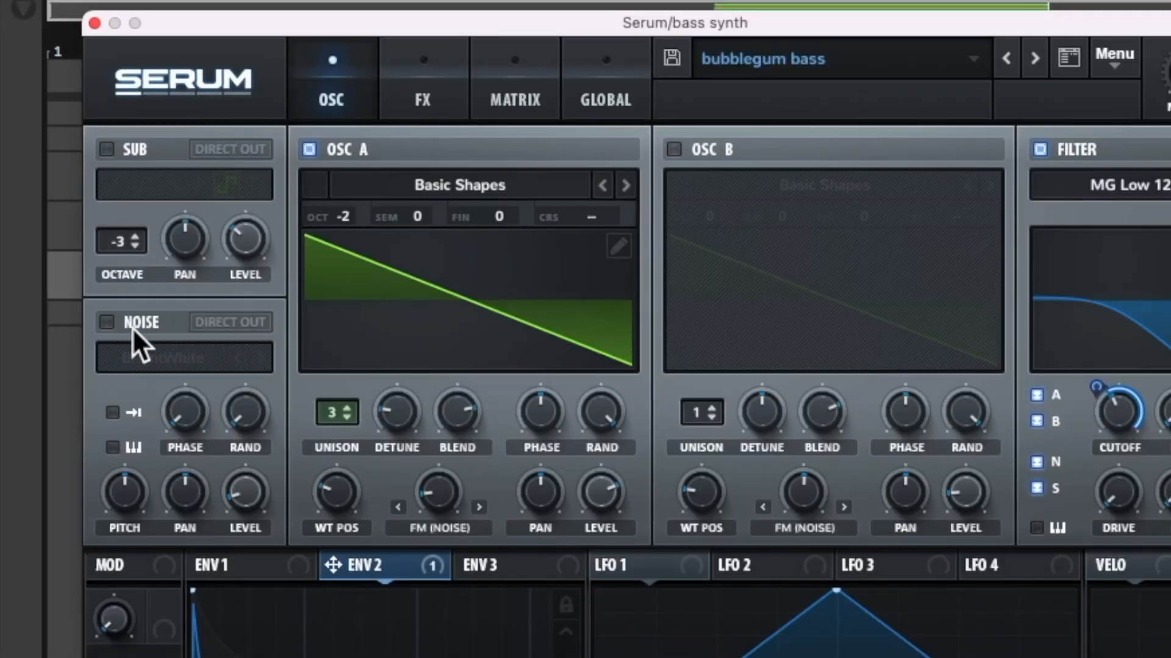
Enable the BrightWhite noise oscillator with a slightly raised level, and turn on oscillator B in the bass patch
{"action": "left_click", "coordinate": [132, 328]}
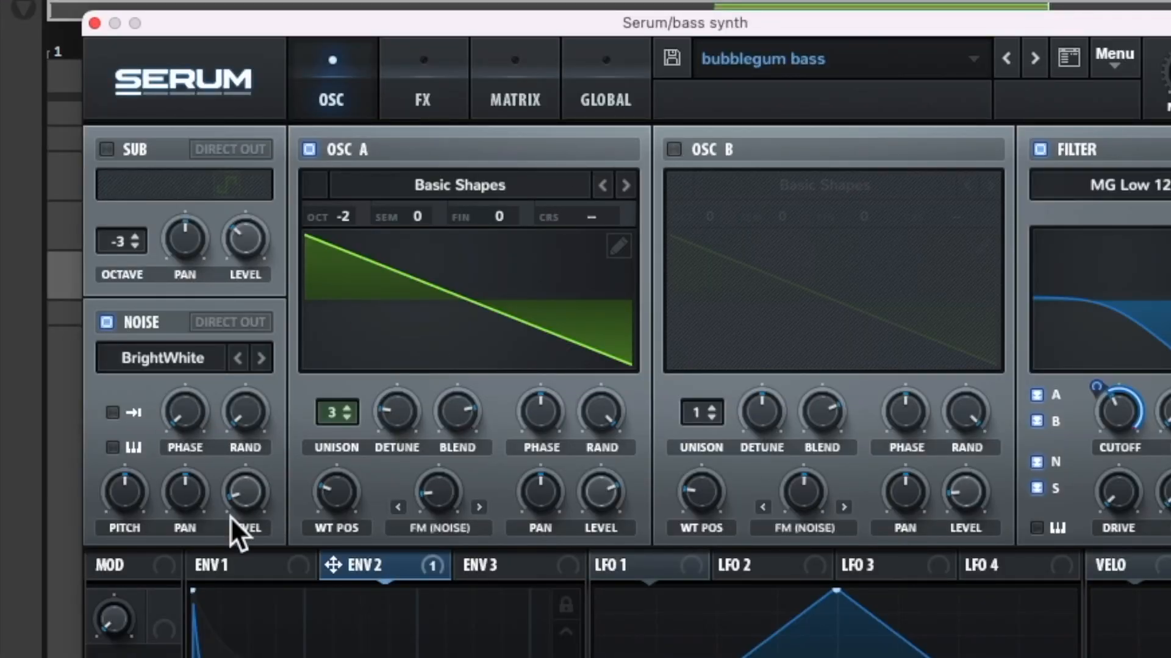
{"action": "left_click_drag", "start_coordinate": [248, 485], "coordinate": [249, 494]}
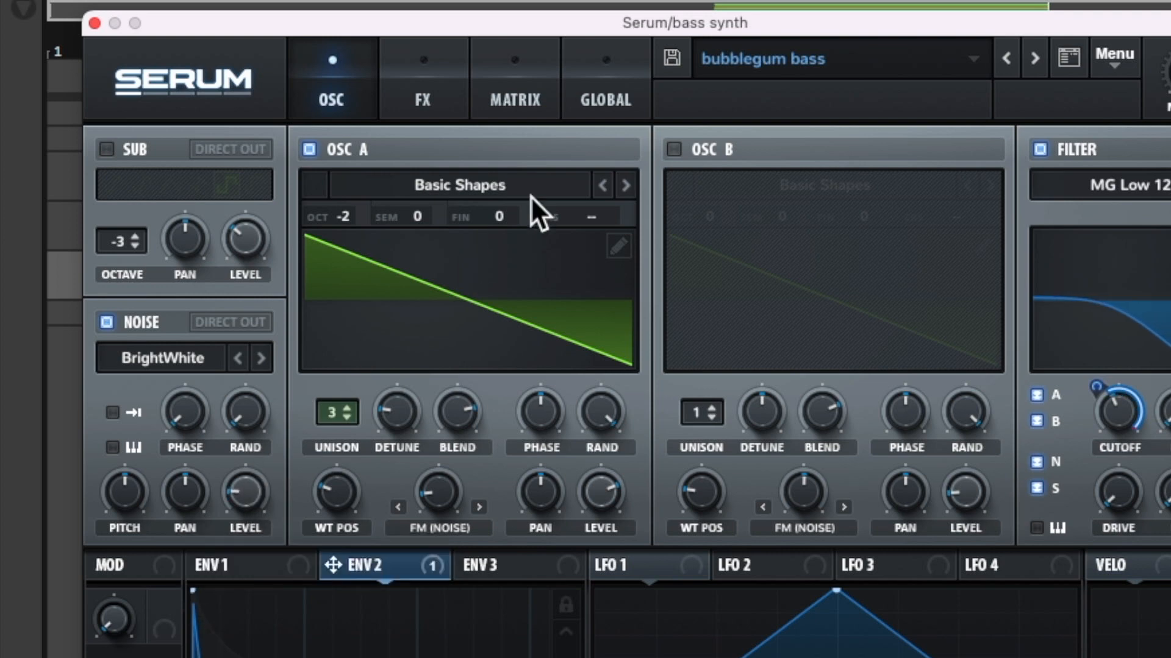
{"action": "left_click", "coordinate": [676, 151]}
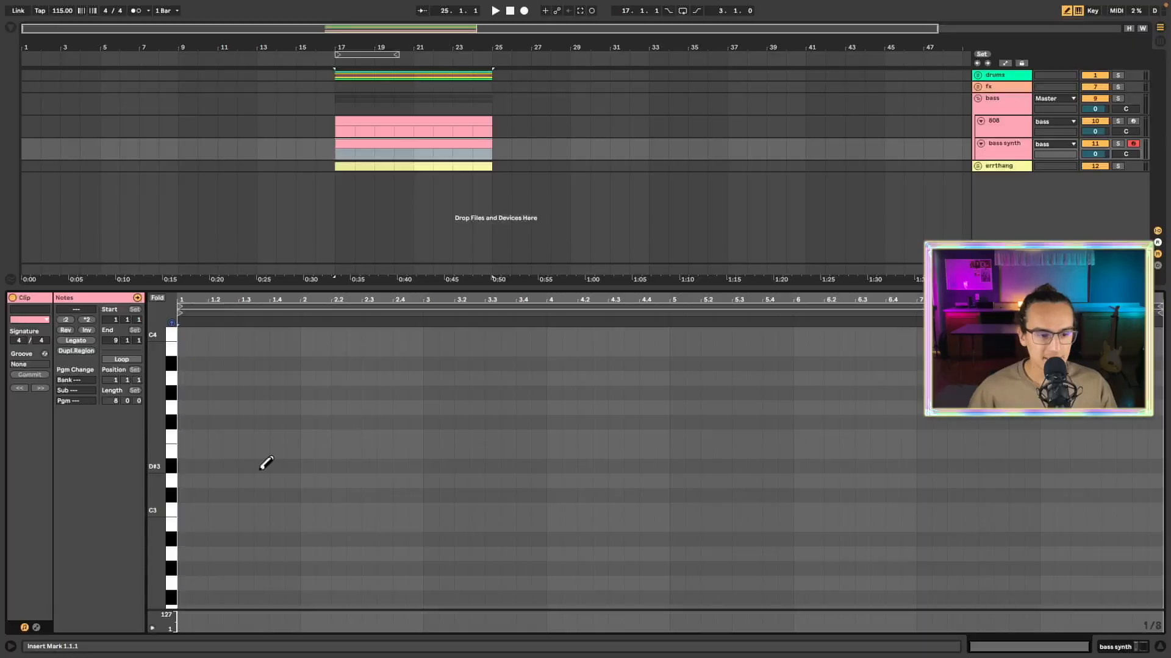
Write a two-bar F3, C3 and A#2 bassline in the bass synth clip, loop it, and select the G3 guide notes above it
{"action": "left_click_drag", "start_coordinate": [393, 343], "coordinate": [157, 397]}
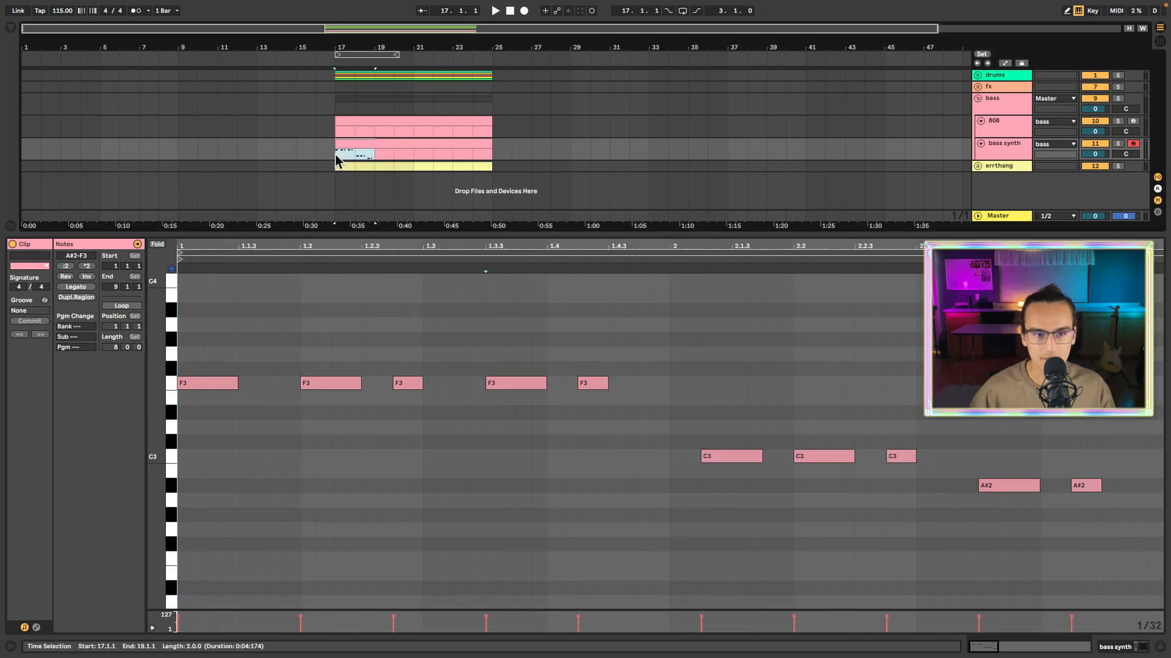
{"action": "scroll", "coordinate": [256, 479], "scroll_direction": "down", "scroll_amount": 5}
{"action": "key", "text": "space"}
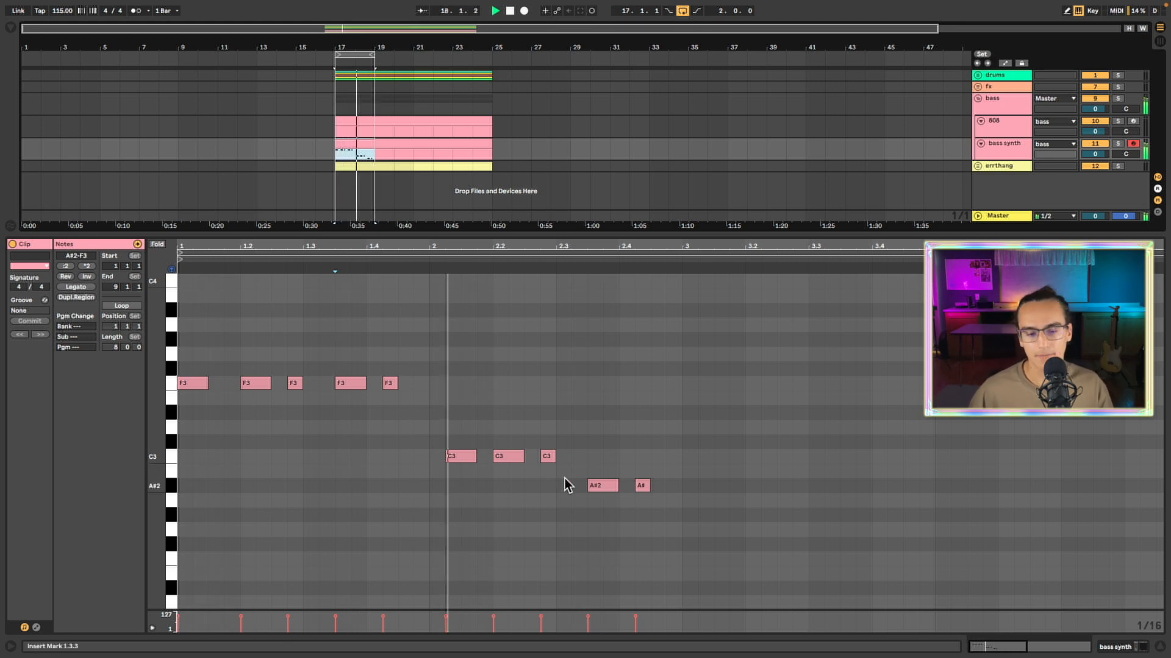
{"action": "key", "text": "space"}
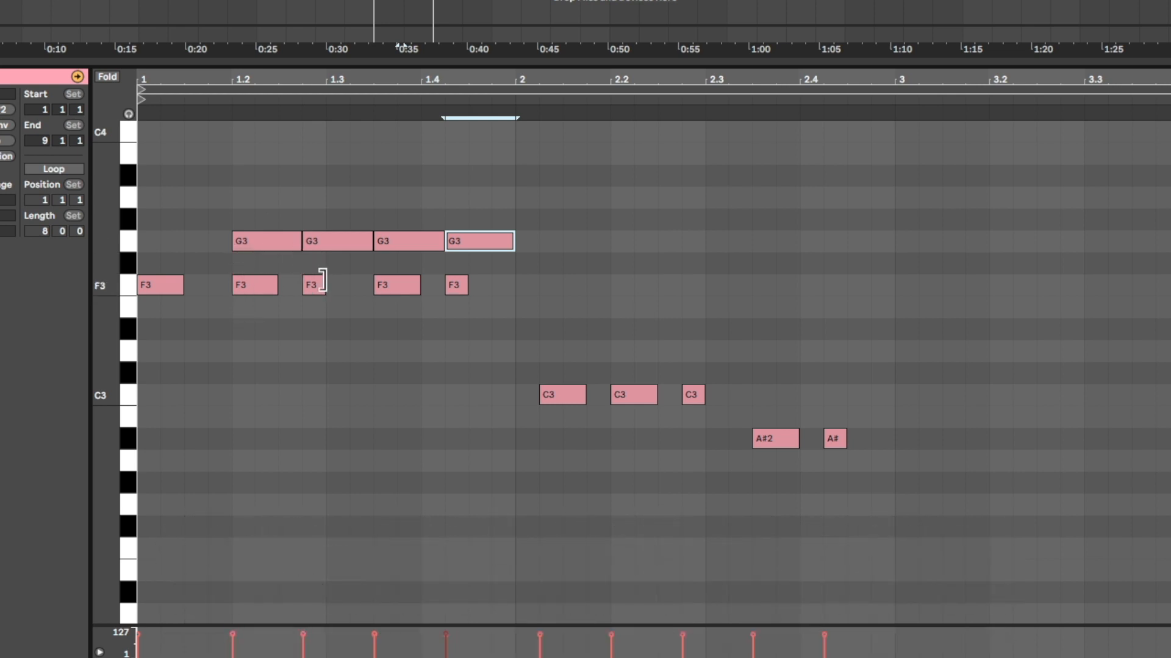
{"action": "left_click_drag", "start_coordinate": [487, 223], "coordinate": [276, 250]}
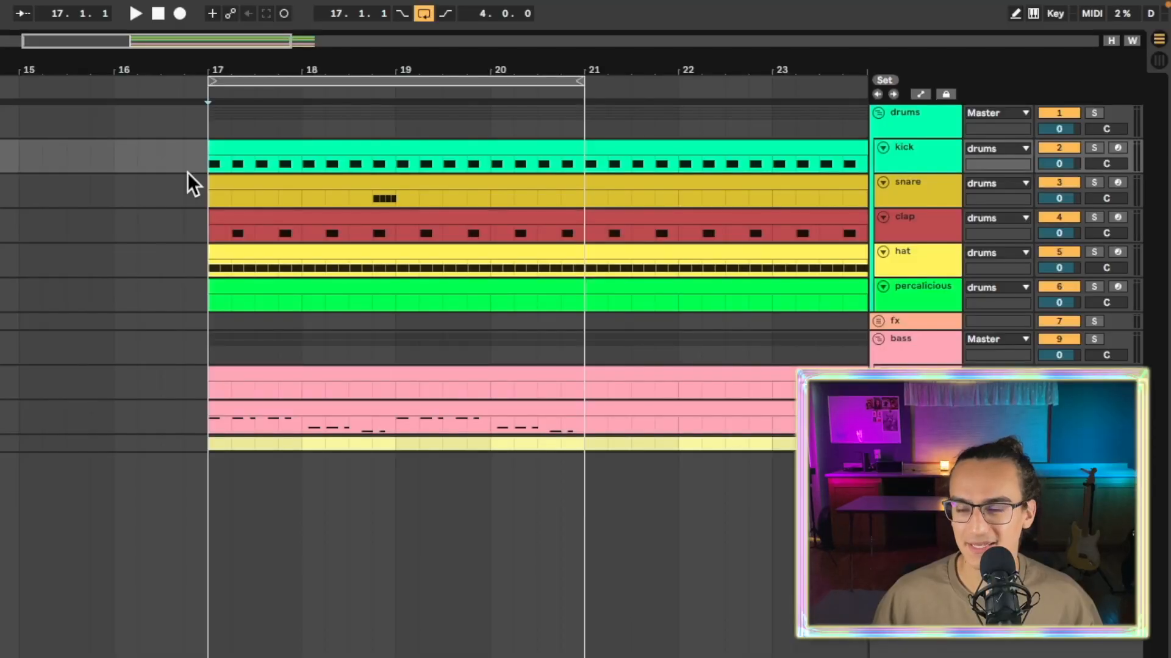
Solo the kick, clap and snare tracks one after another and play each pattern on its own
{"action": "key", "text": "s"}
{"action": "key", "text": "space"}
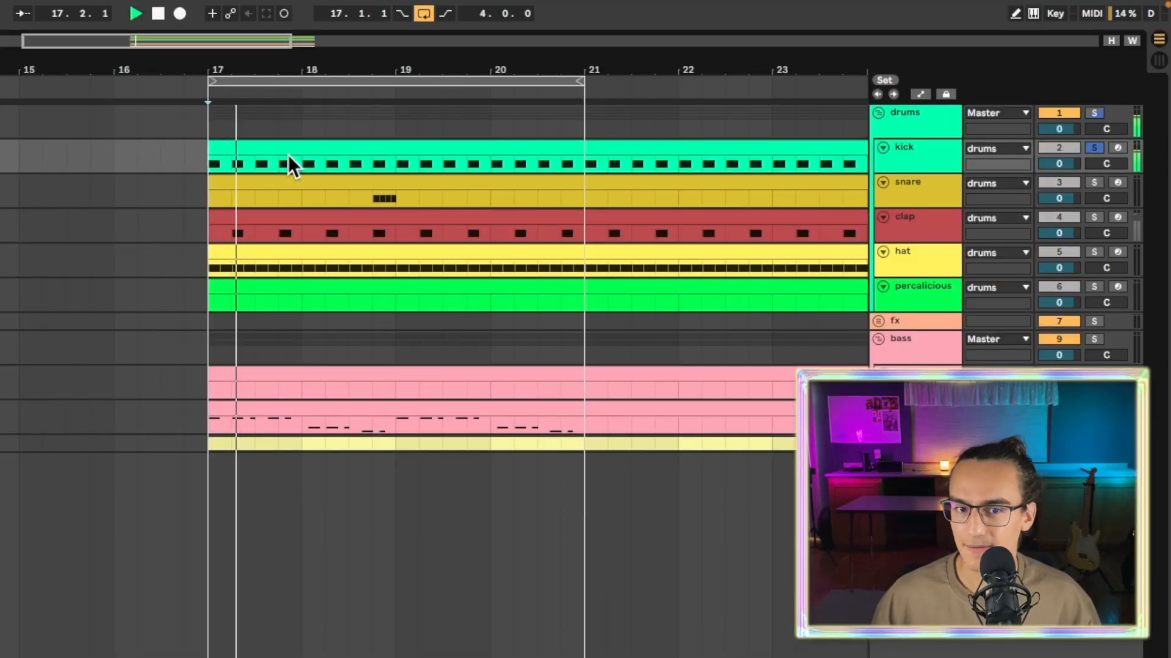
{"action": "key", "text": "space"}
{"action": "left_click", "coordinate": [231, 225]}
{"action": "key", "text": "s"}
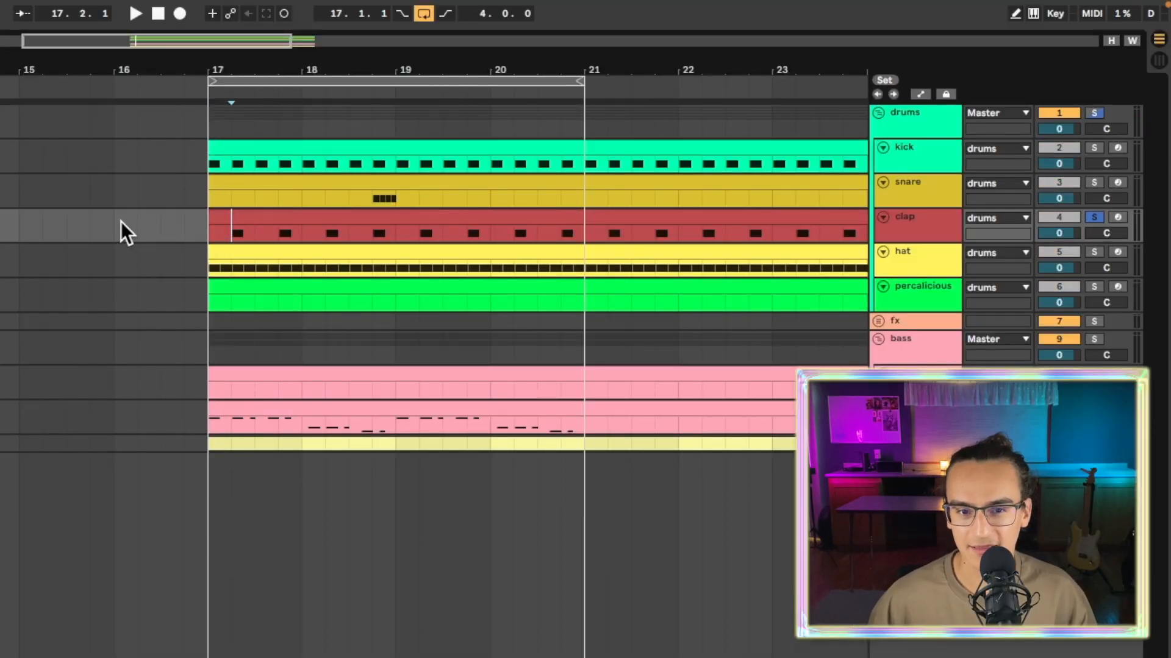
{"action": "key", "text": "space"}
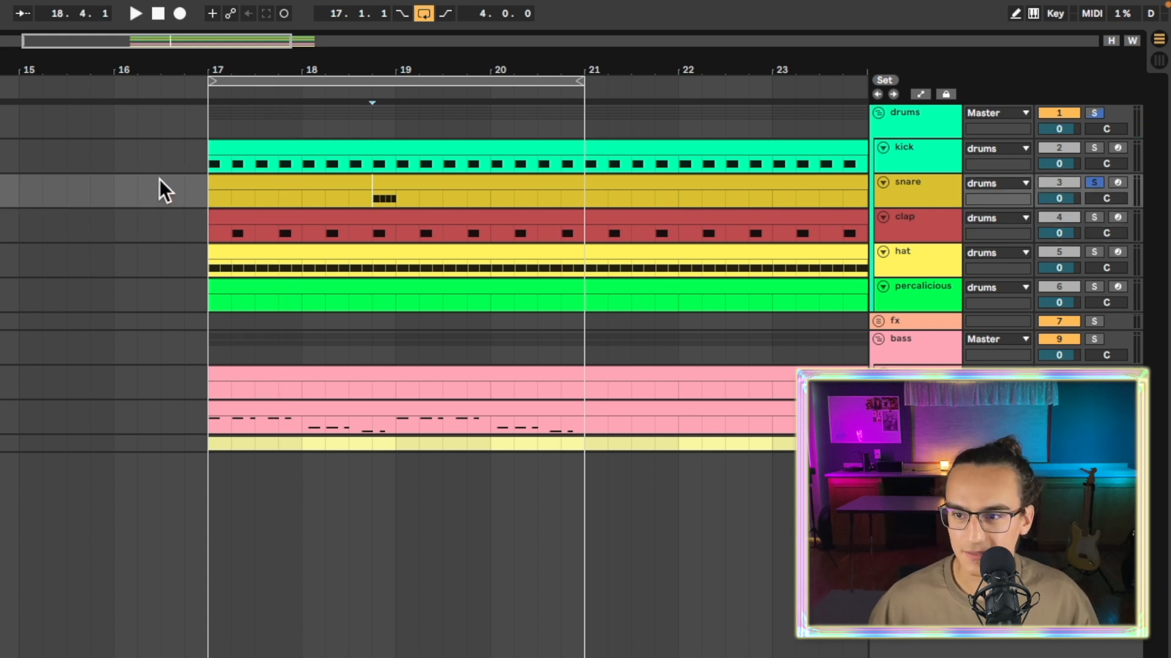
{"action": "key", "text": "s"}
{"action": "key", "text": "space"}
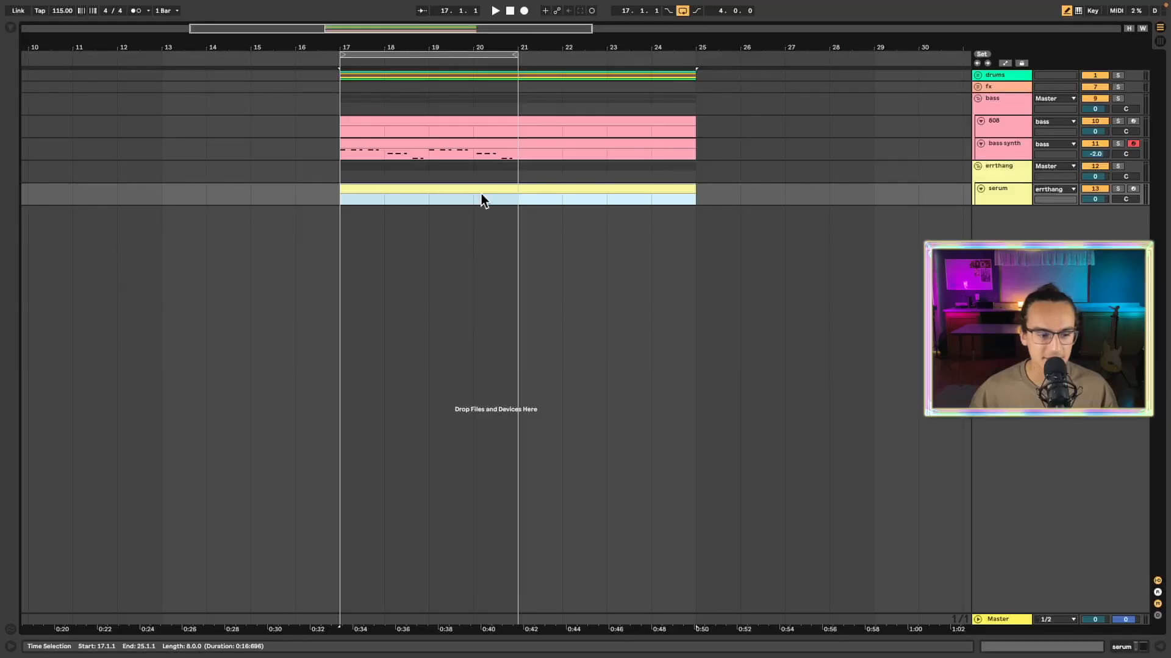
Draw a two-bar melody between D#3 and E4 in the serum clip and repeat a three-sixteenth C3 guide note beneath it
{"action": "double_click", "coordinate": [476, 209]}
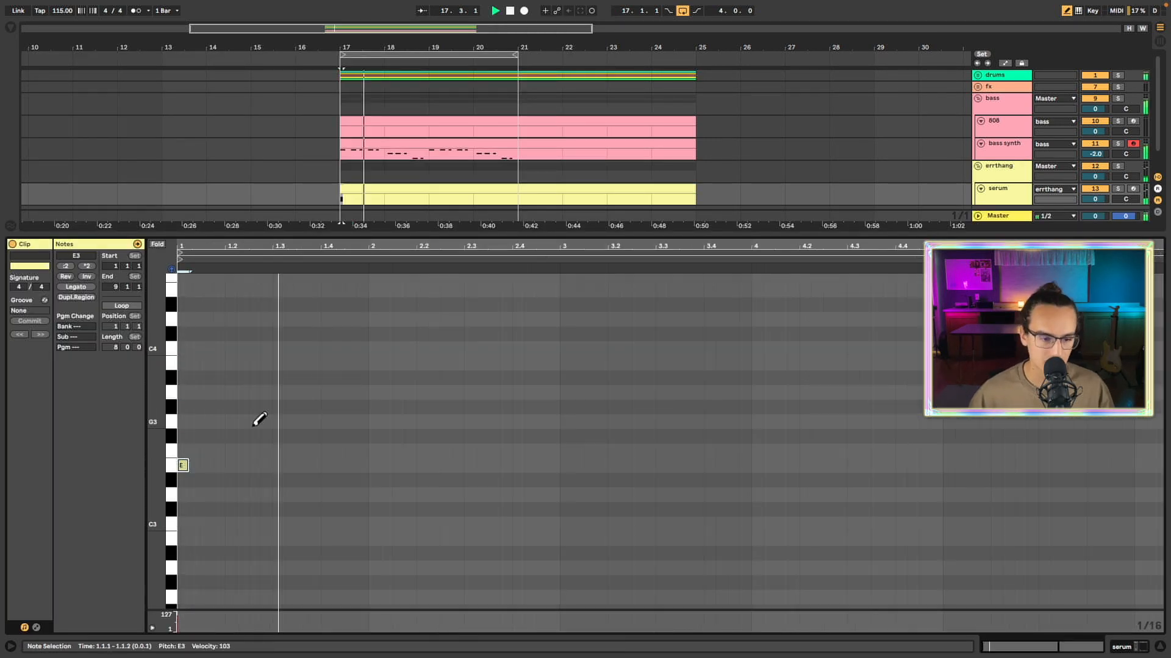
{"action": "left_click", "coordinate": [470, 436]}
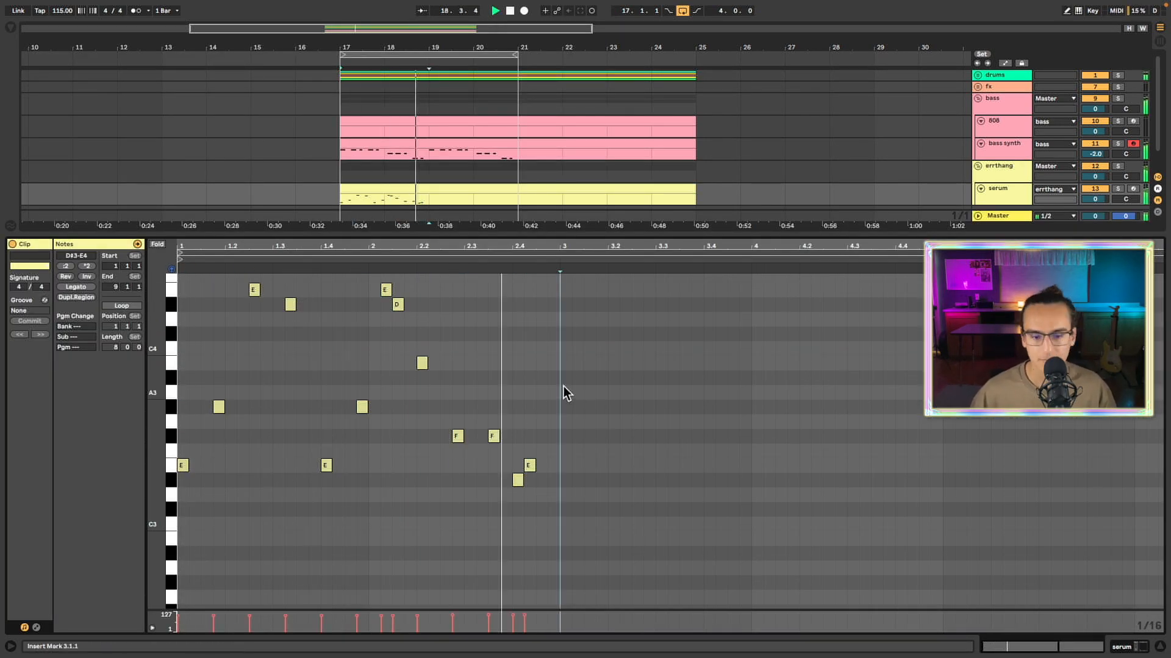
{"action": "left_click", "coordinate": [271, 406]}
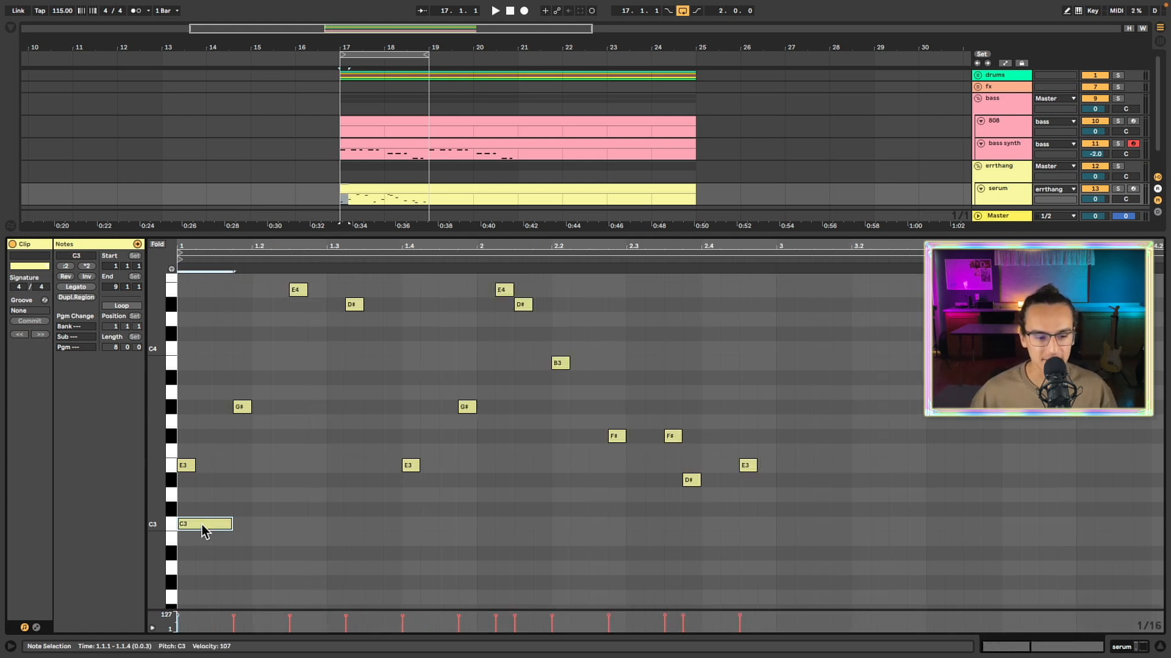
{"action": "key", "text": "ctrl+d"}
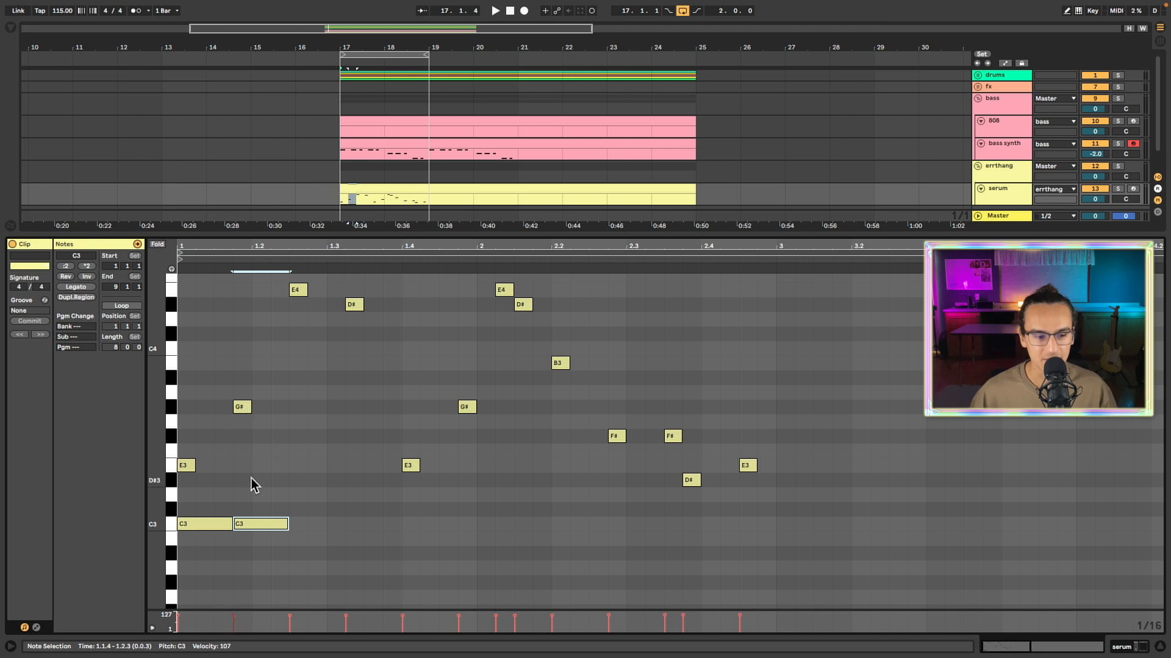
{"action": "key", "text": "ctrl+d"}
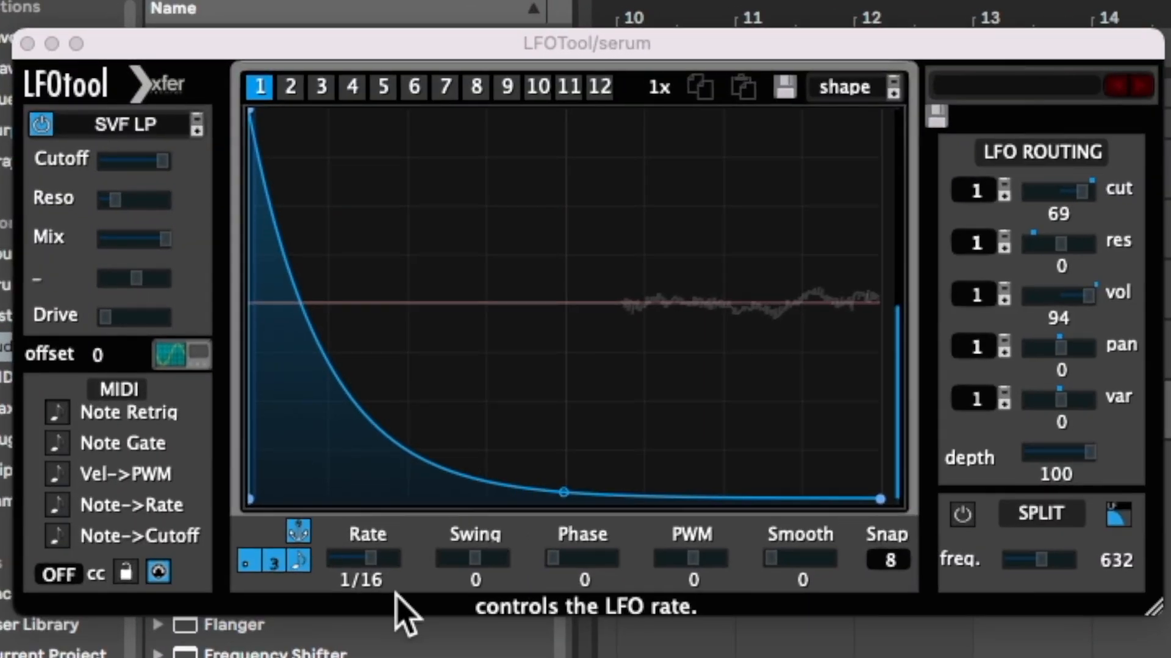
Switch Grain Delay on the serum track off and on to compare the sound with and without it
{"action": "mouse_move", "coordinate": [166, 245]}
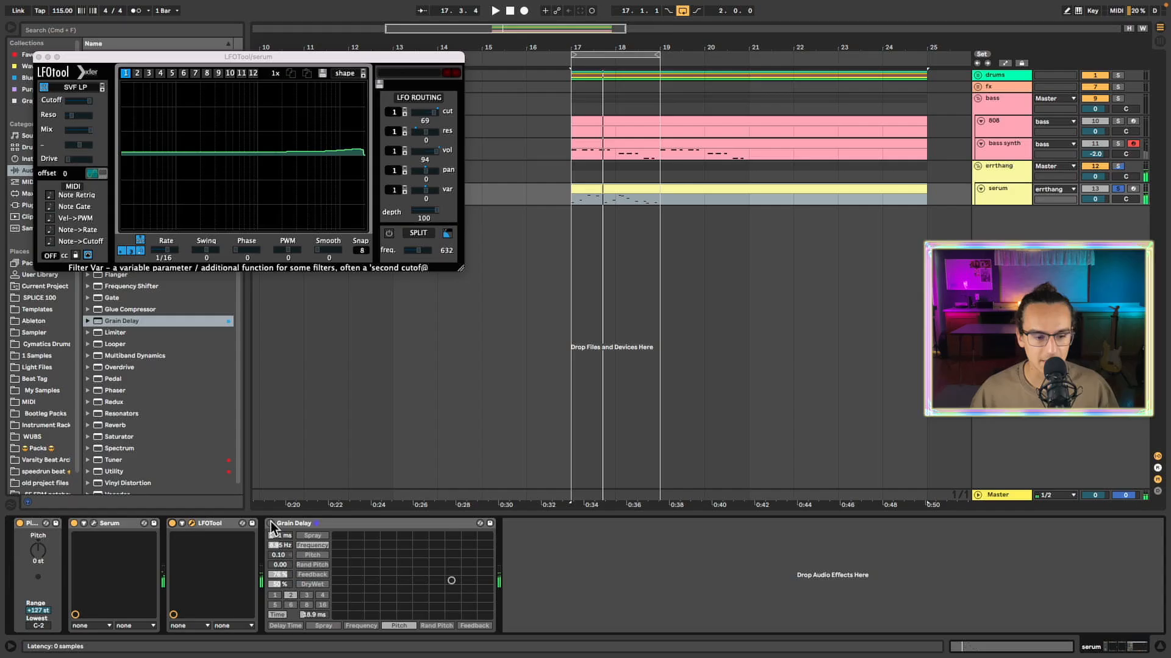
{"action": "left_click", "coordinate": [270, 523]}
{"action": "left_click", "coordinate": [271, 523]}
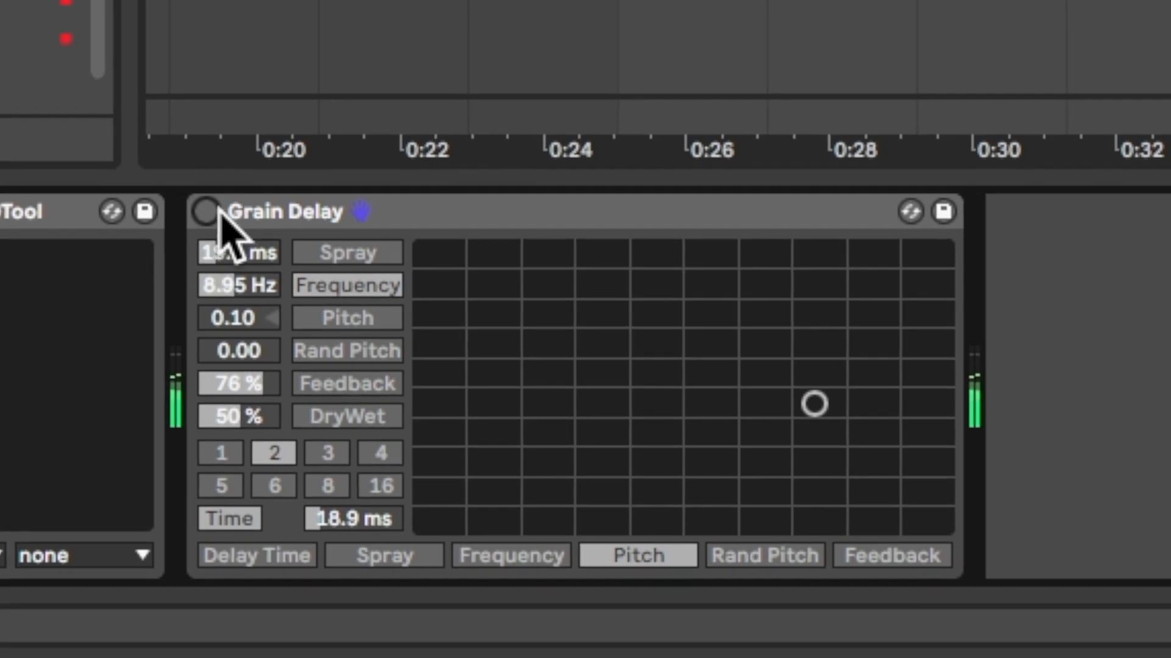
{"action": "left_click", "coordinate": [206, 212]}
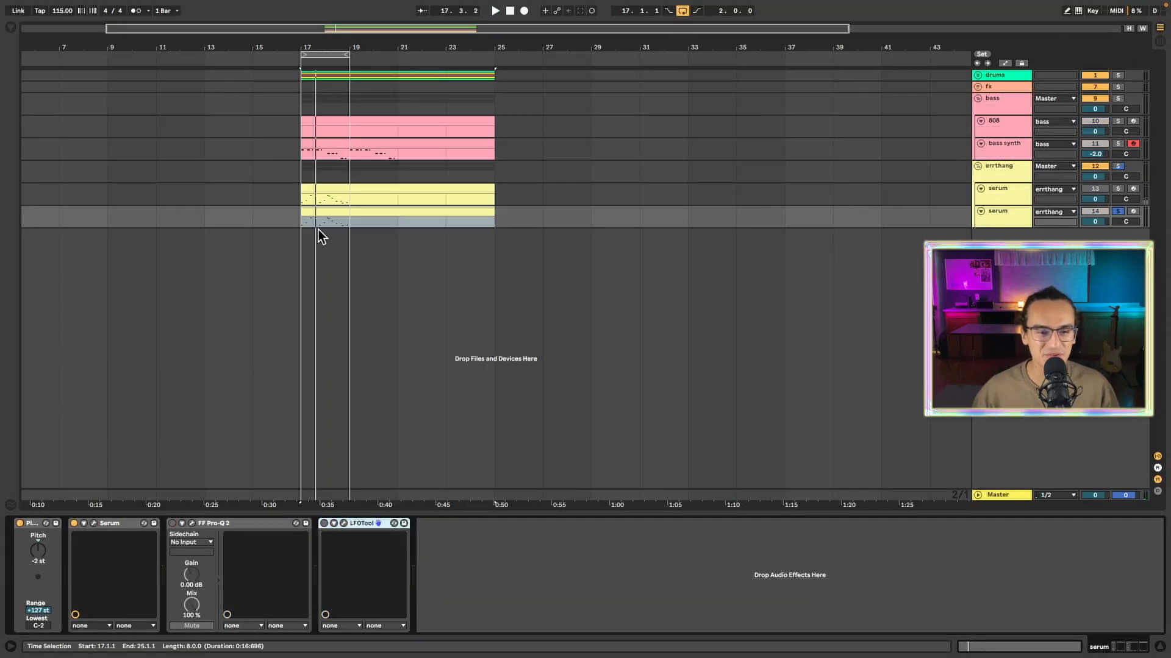
Play the second serum track's part from bar 17 with FF Pro-Q 2 and LFOTool bypassed
{"action": "scroll", "coordinate": [321, 235], "scroll_direction": "up", "scroll_amount": 4}
{"action": "left_click", "coordinate": [399, 226]}
{"action": "key", "text": "space"}
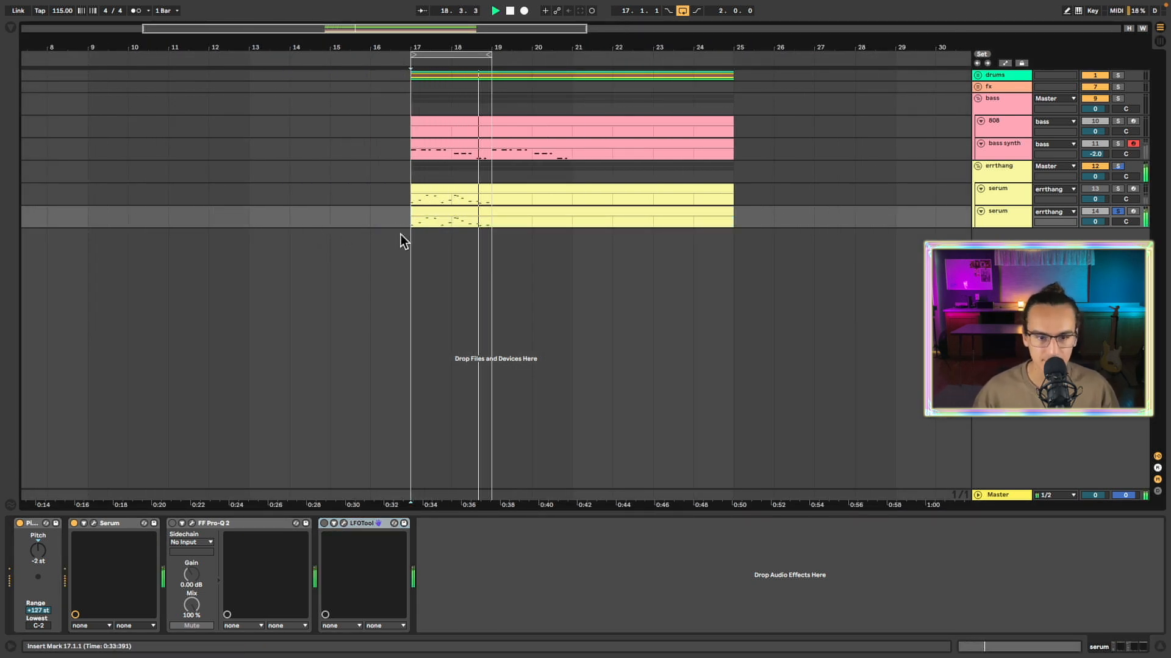
{"action": "key", "text": "space"}
Turn on FF Pro-Q 2 and LFOTool on the second serum track, review LFOTool's settings, and play the part again
{"action": "left_click", "coordinate": [344, 523]}
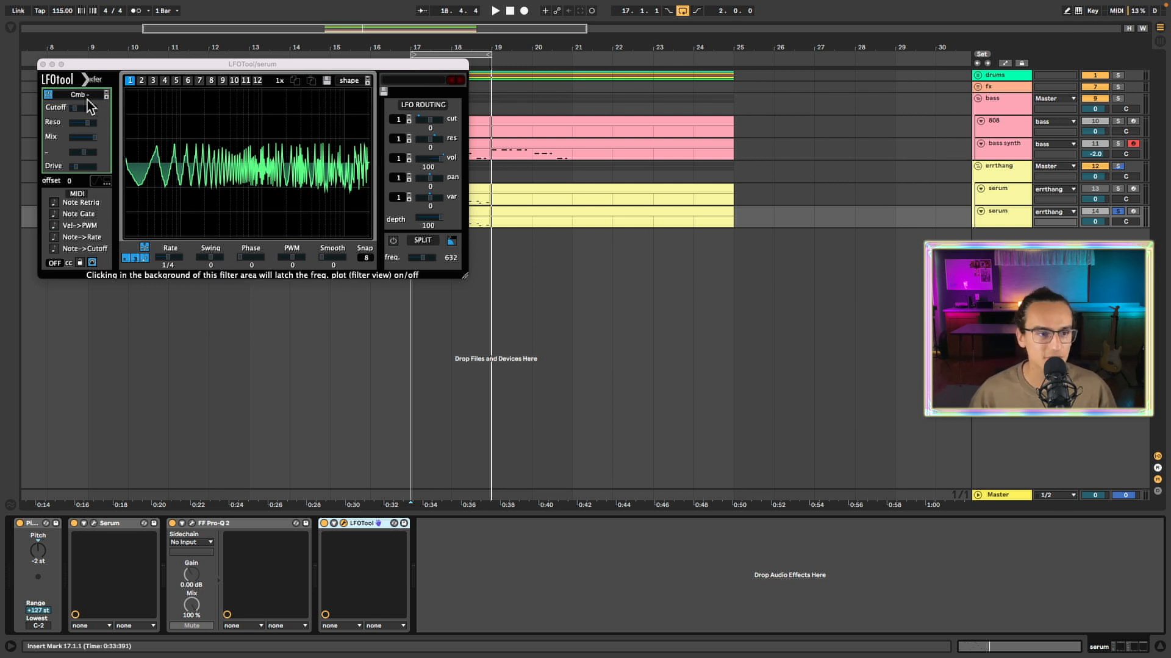
{"action": "left_click", "coordinate": [43, 64]}
{"action": "left_click", "coordinate": [431, 211]}
{"action": "key", "text": "space"}
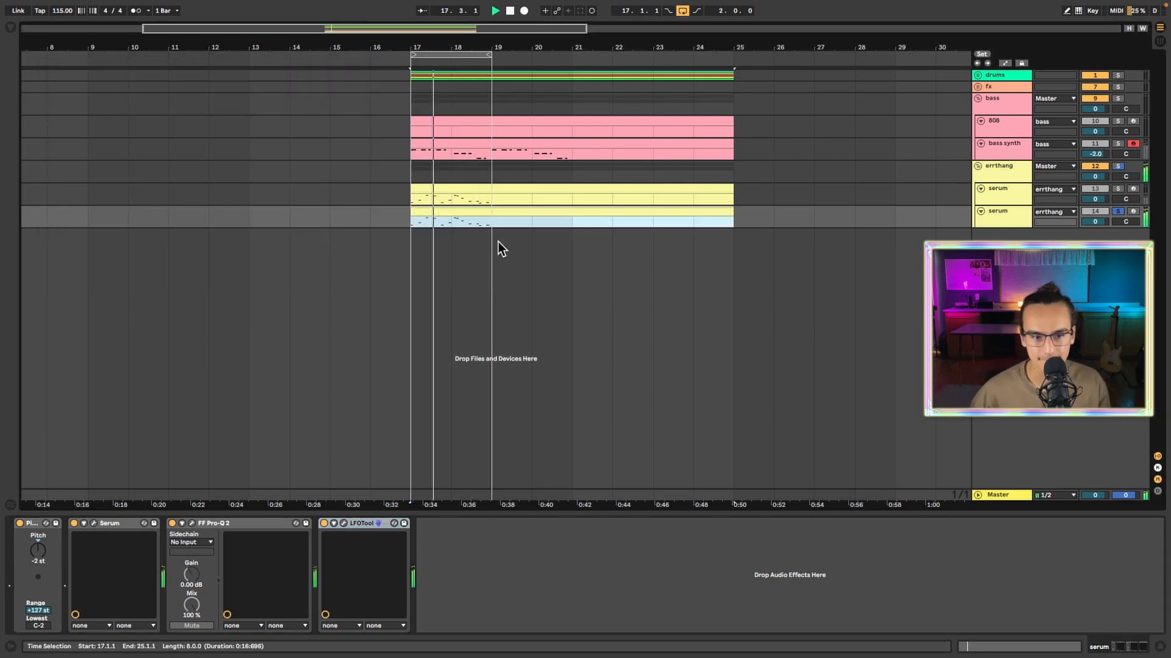
{"action": "left_click", "coordinate": [682, 11]}
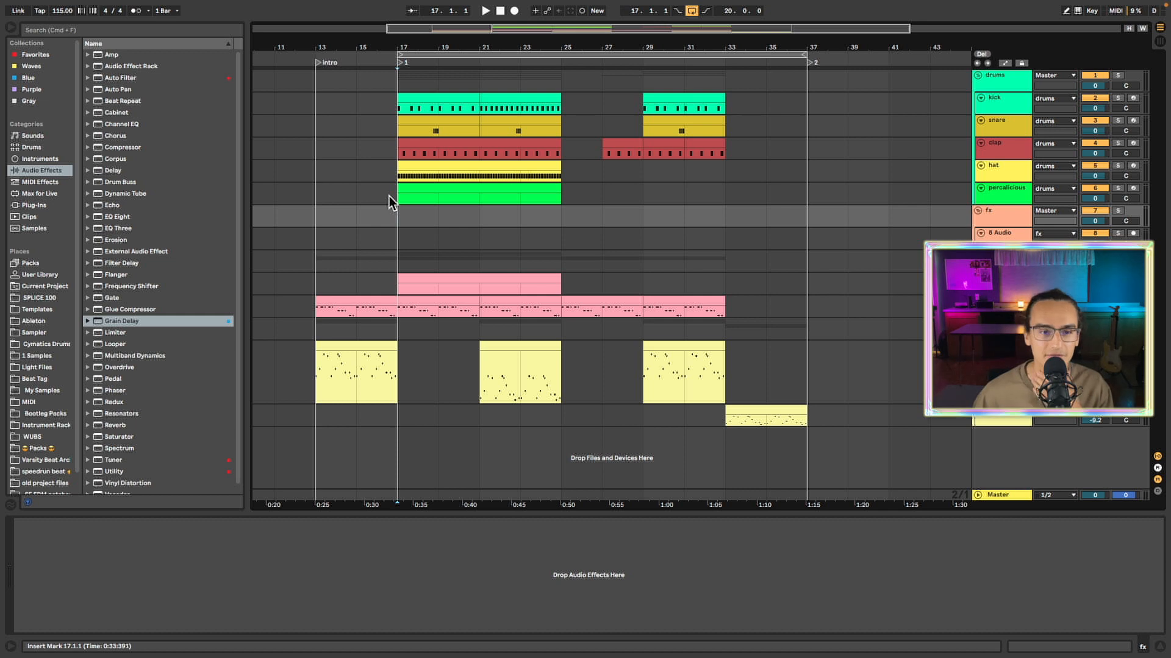
Play the arrangement's intro from bar 13, and the first drum section from bar 17
{"action": "left_click", "coordinate": [318, 310]}
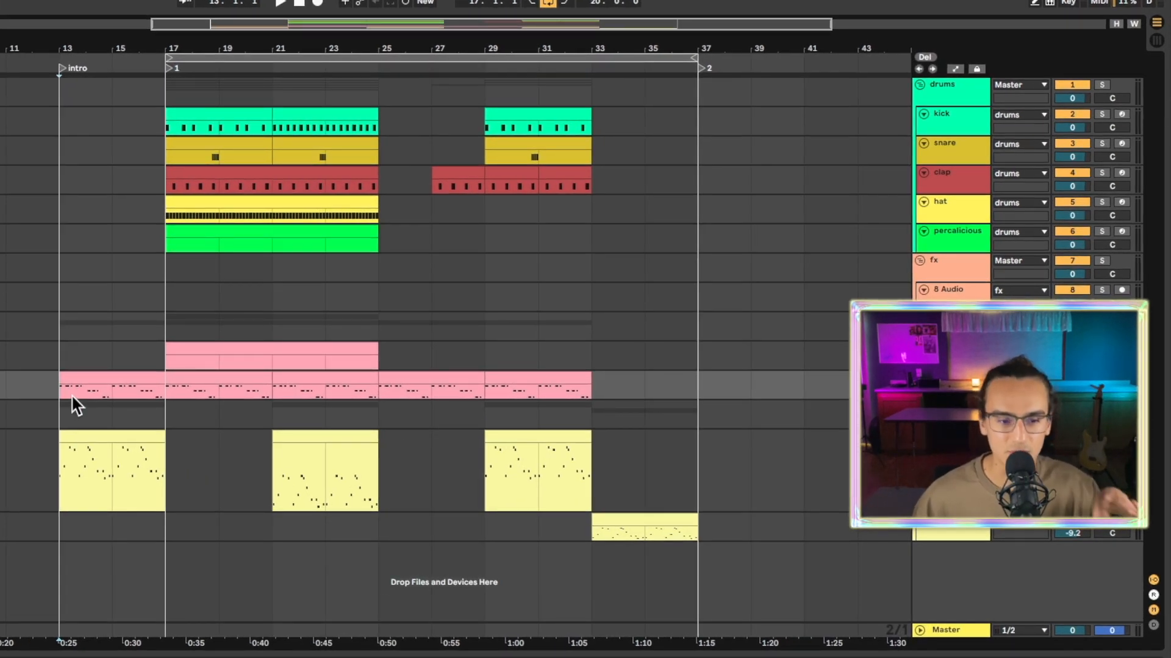
{"action": "key", "text": "space"}
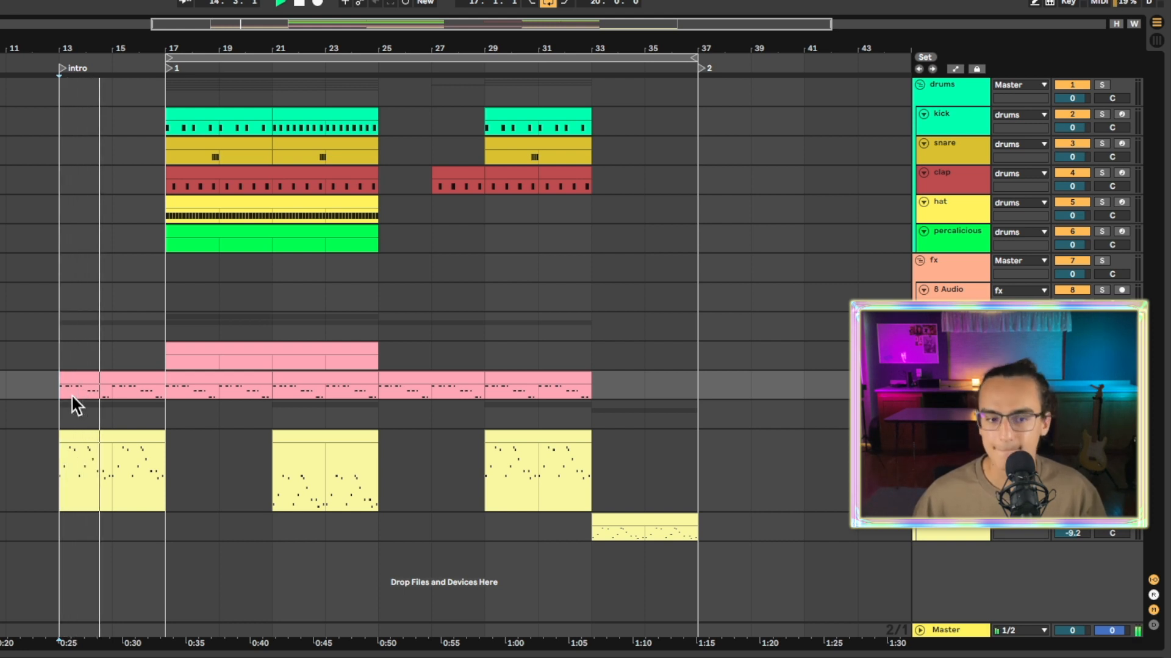
{"action": "key", "text": "space"}
{"action": "left_click", "coordinate": [189, 98]}
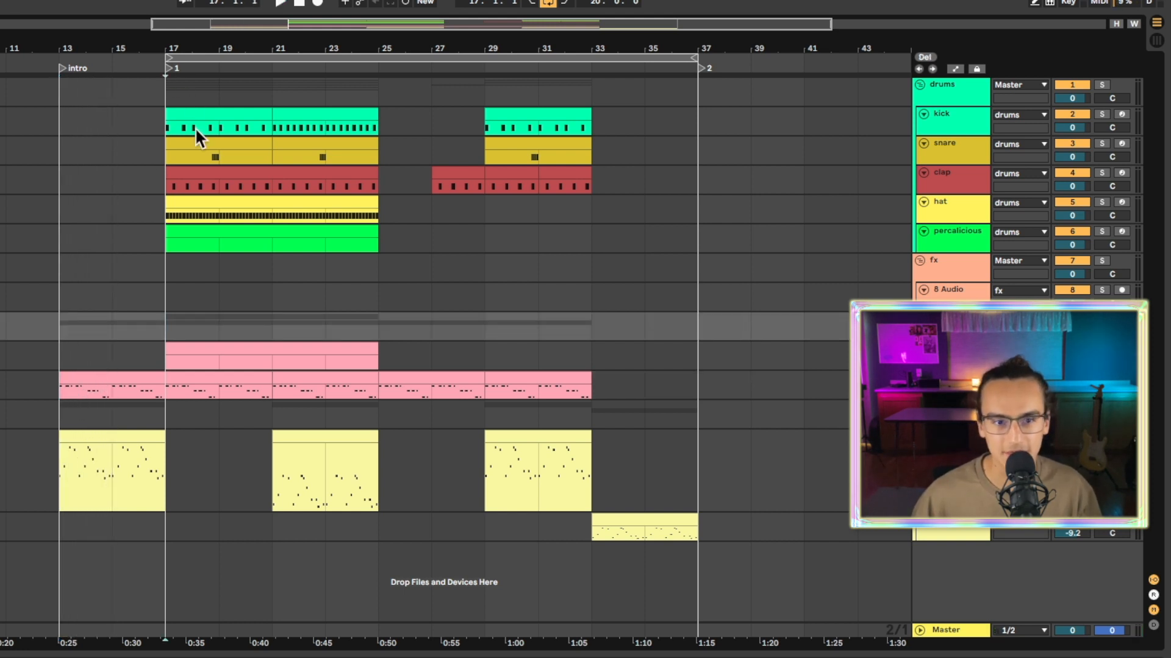
{"action": "key", "text": "space"}
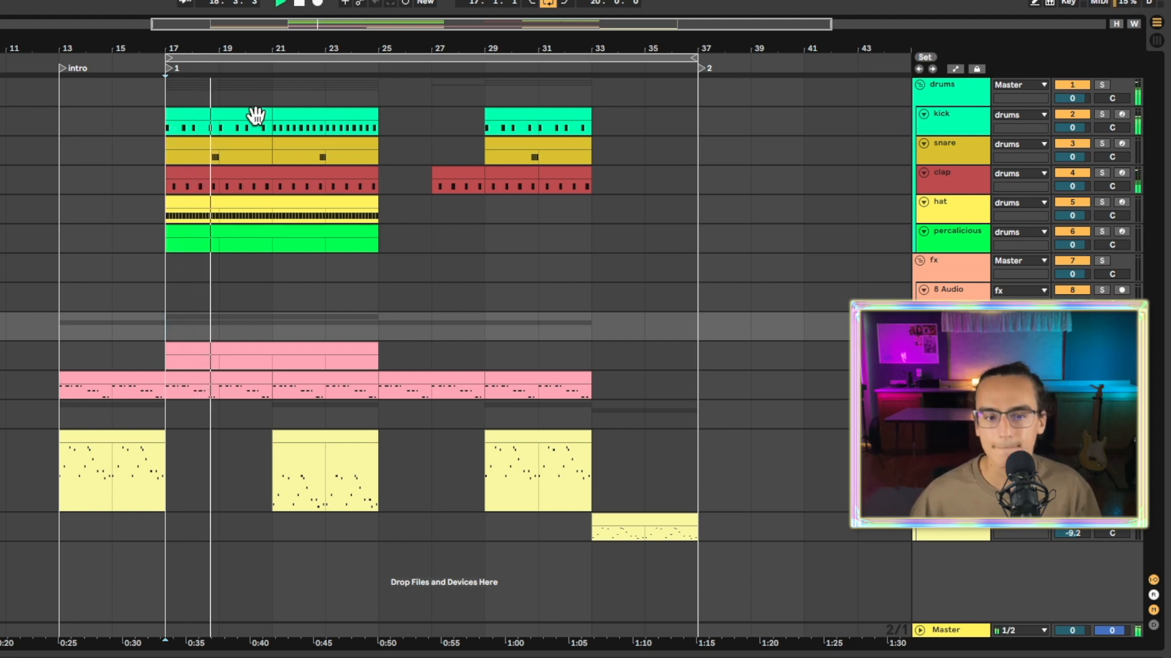
{"action": "key", "text": "space"}
Fit the track heights to the view and mark out the empty melody section from bar 17 to bar 21
{"action": "key", "text": "h"}
{"action": "left_click_drag", "start_coordinate": [172, 414], "coordinate": [271, 464]}
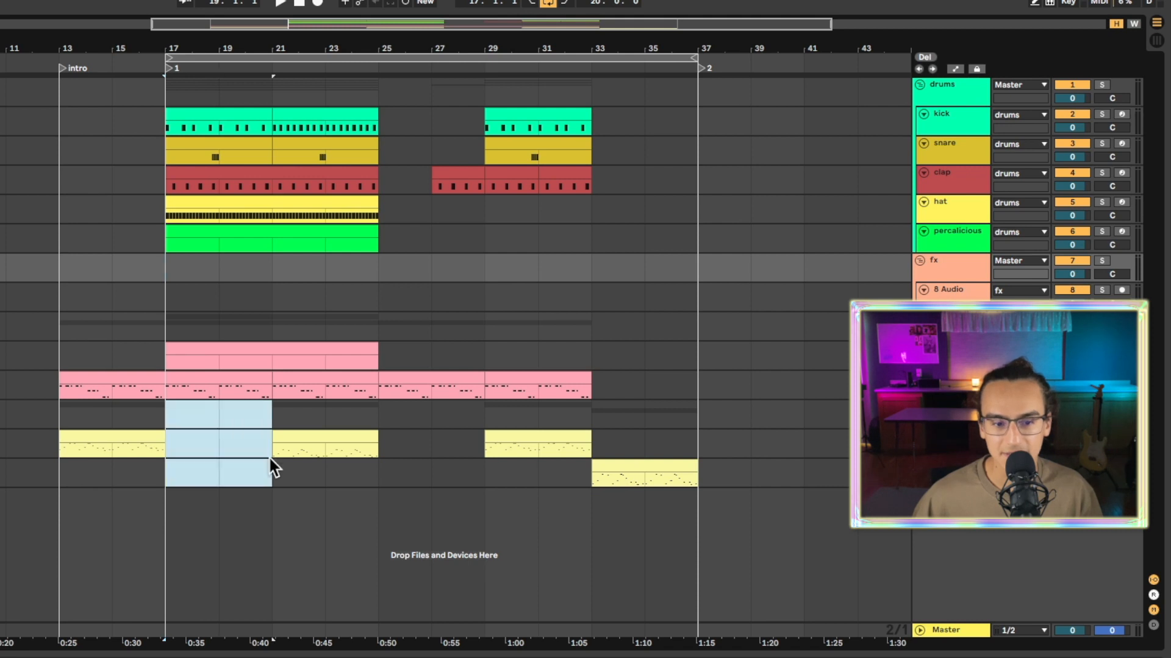
{"action": "left_click", "coordinate": [315, 416]}
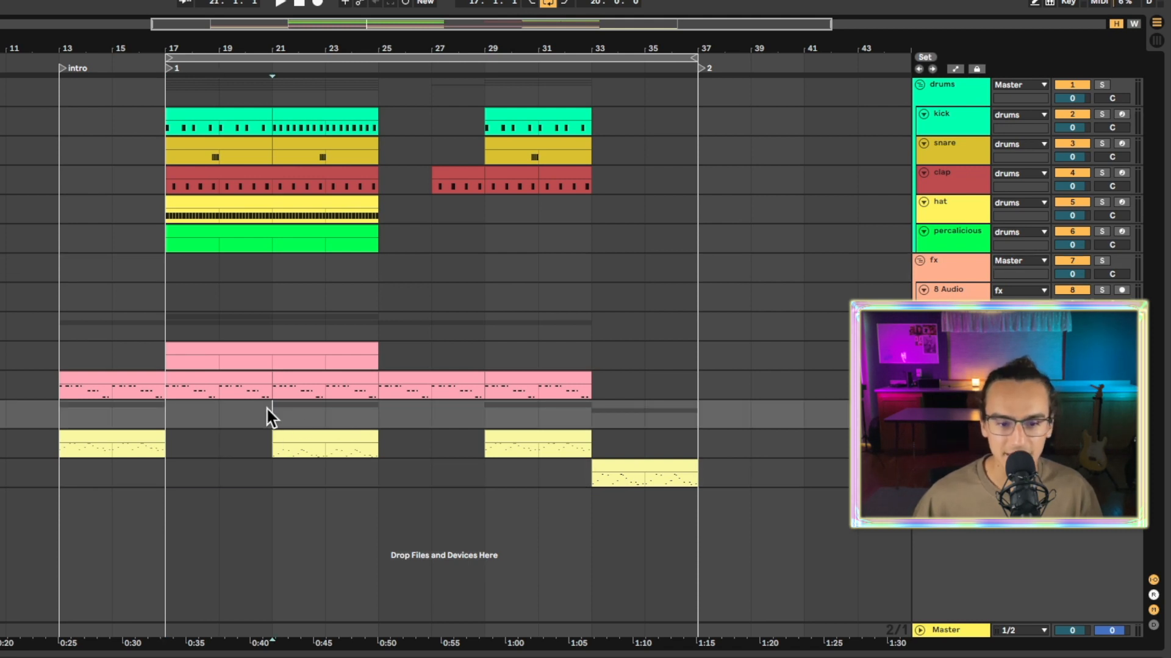
Play the second half of the drum section with the melody from bar 21, and the stripped-back section from bar 25
{"action": "left_click_drag", "start_coordinate": [269, 408], "coordinate": [357, 421]}
{"action": "left_click", "coordinate": [302, 437]}
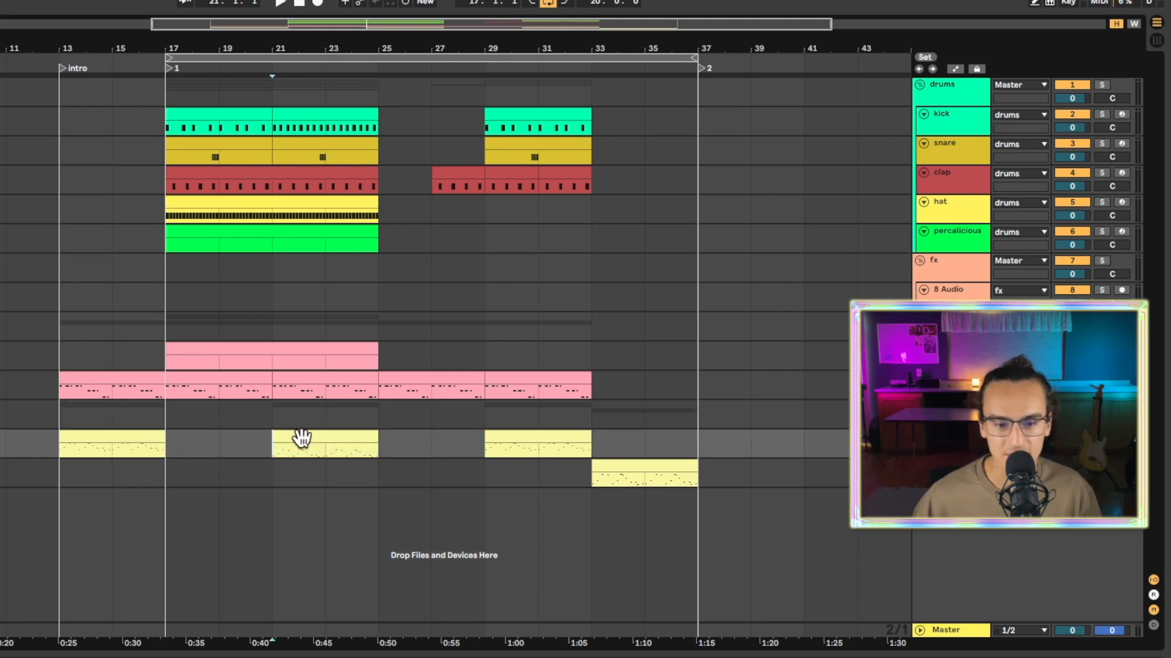
{"action": "key", "text": "space"}
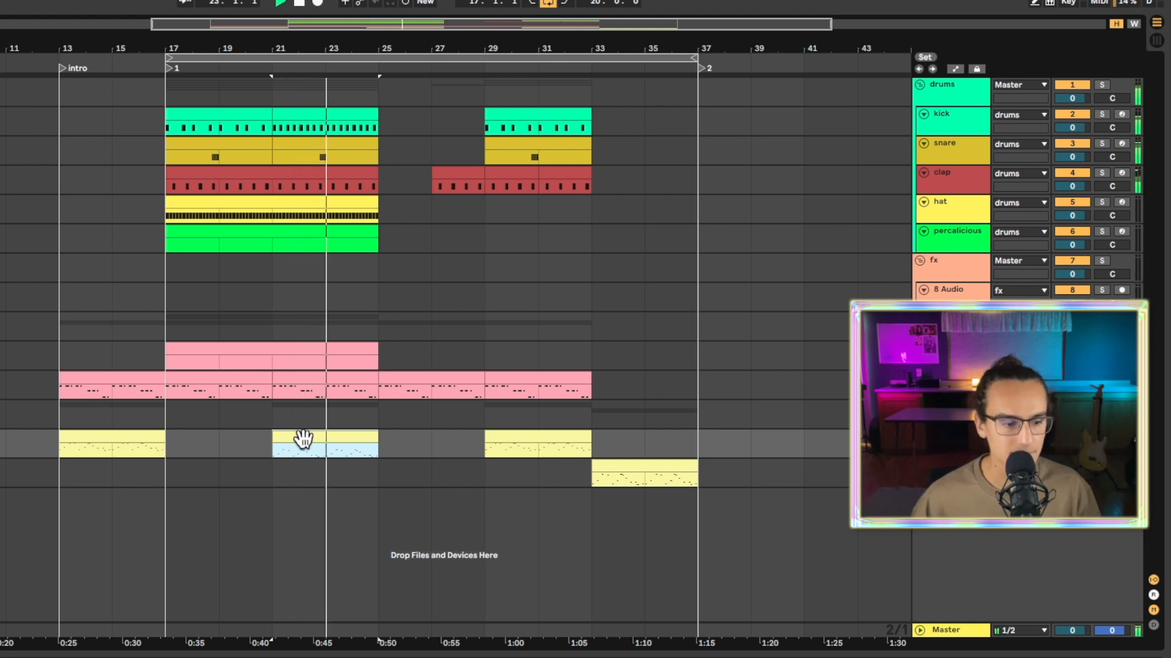
{"action": "key", "text": "space"}
{"action": "left_click", "coordinate": [388, 474]}
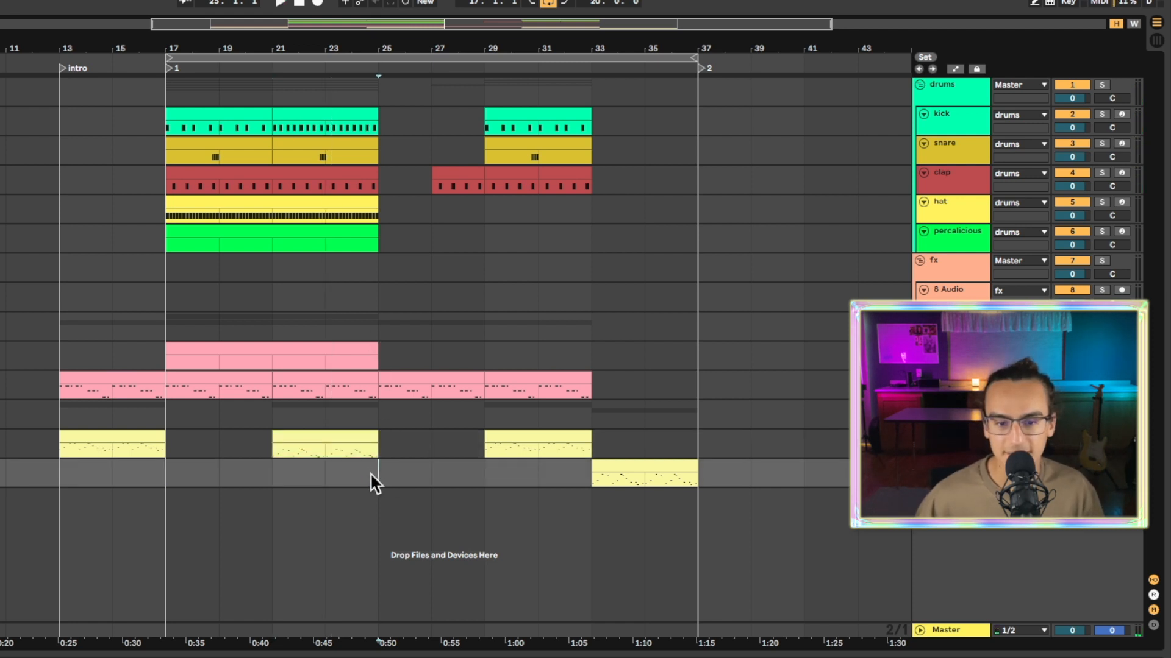
{"action": "key", "text": "space"}
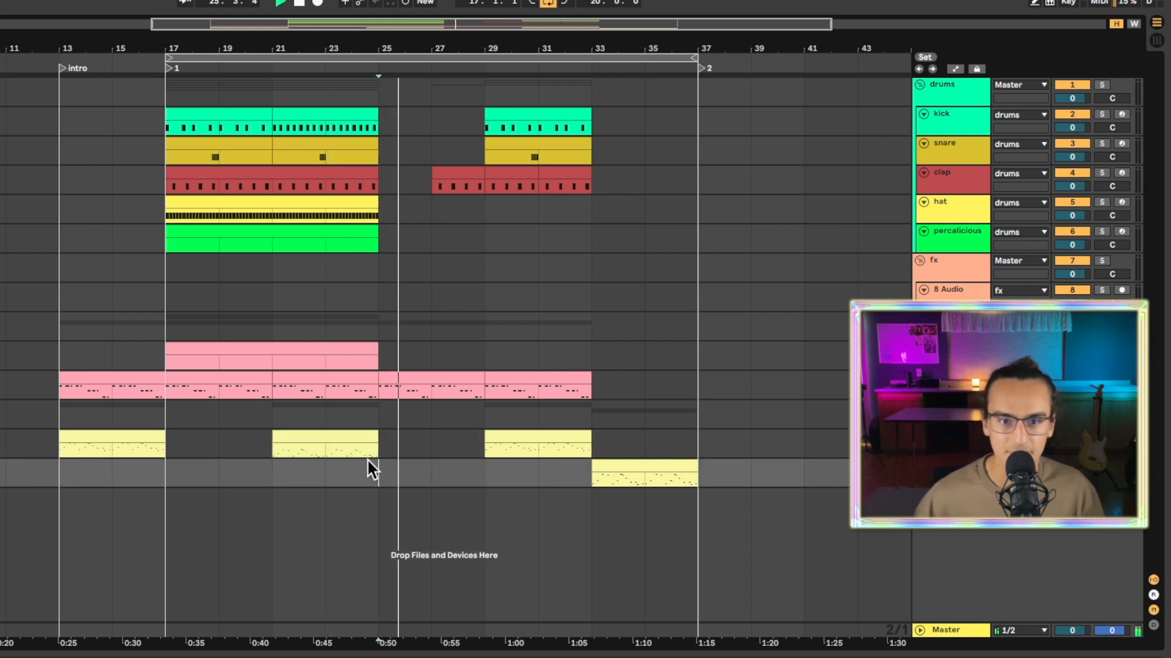
{"action": "key", "text": "space"}
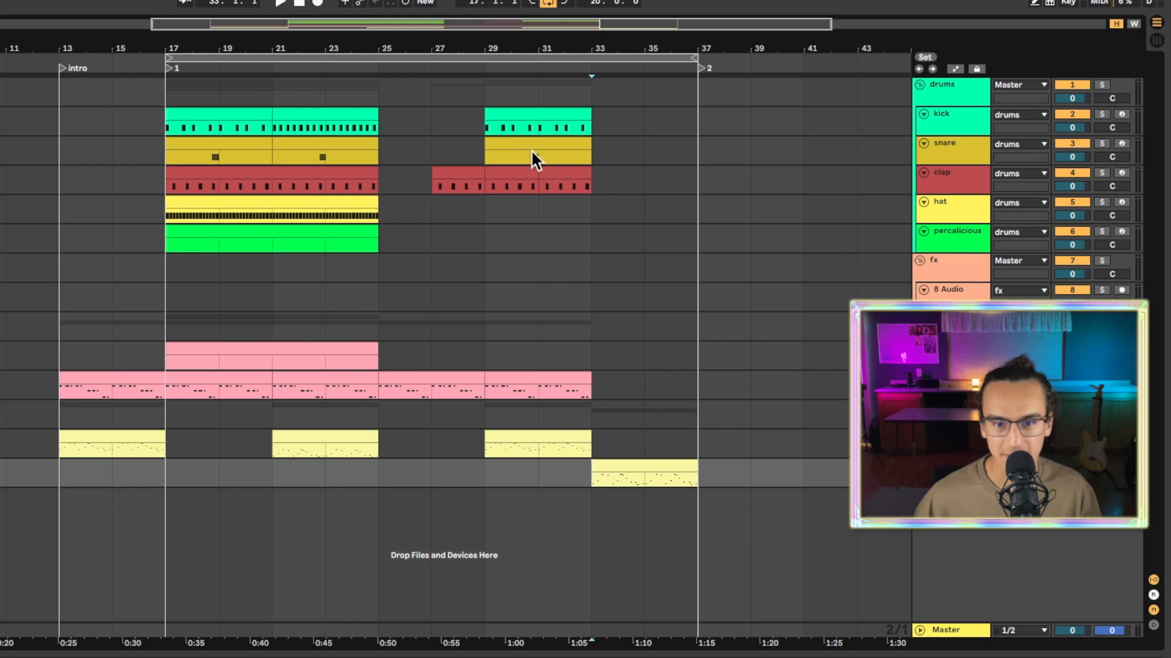
Play the closing melody clip from bar 33 and point out the fx track group
{"action": "left_click", "coordinate": [593, 444]}
{"action": "left_click", "coordinate": [591, 473]}
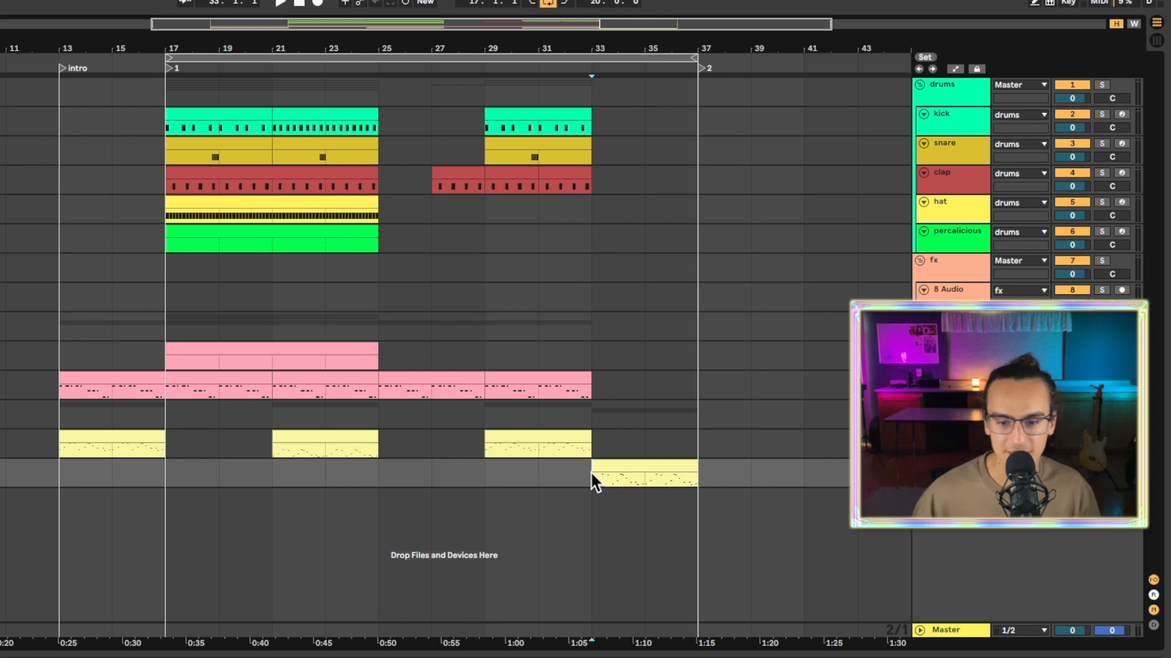
{"action": "left_click", "coordinate": [631, 471]}
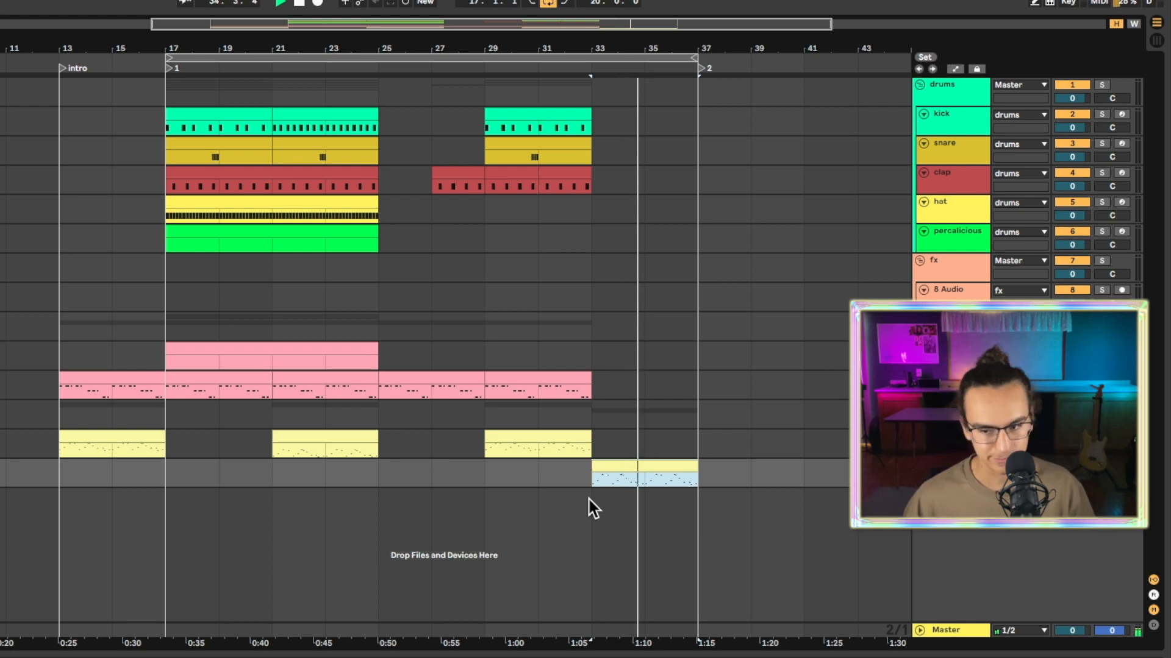
{"action": "left_click", "coordinate": [644, 445]}
{"action": "key", "text": "space"}
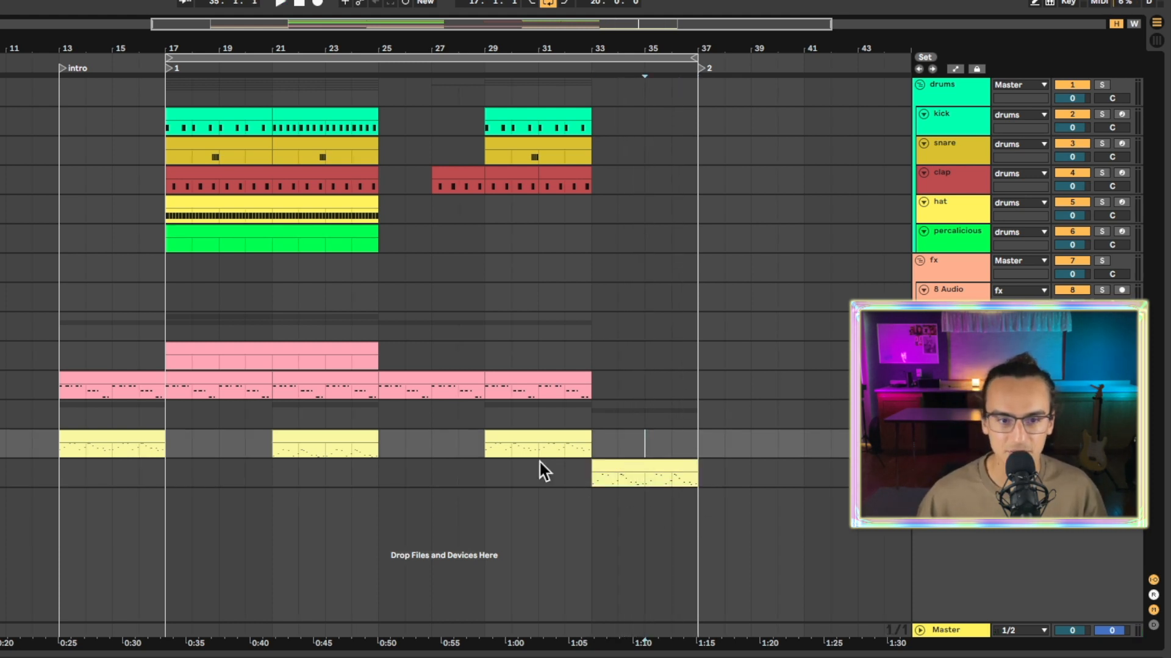
{"action": "key", "text": "space"}
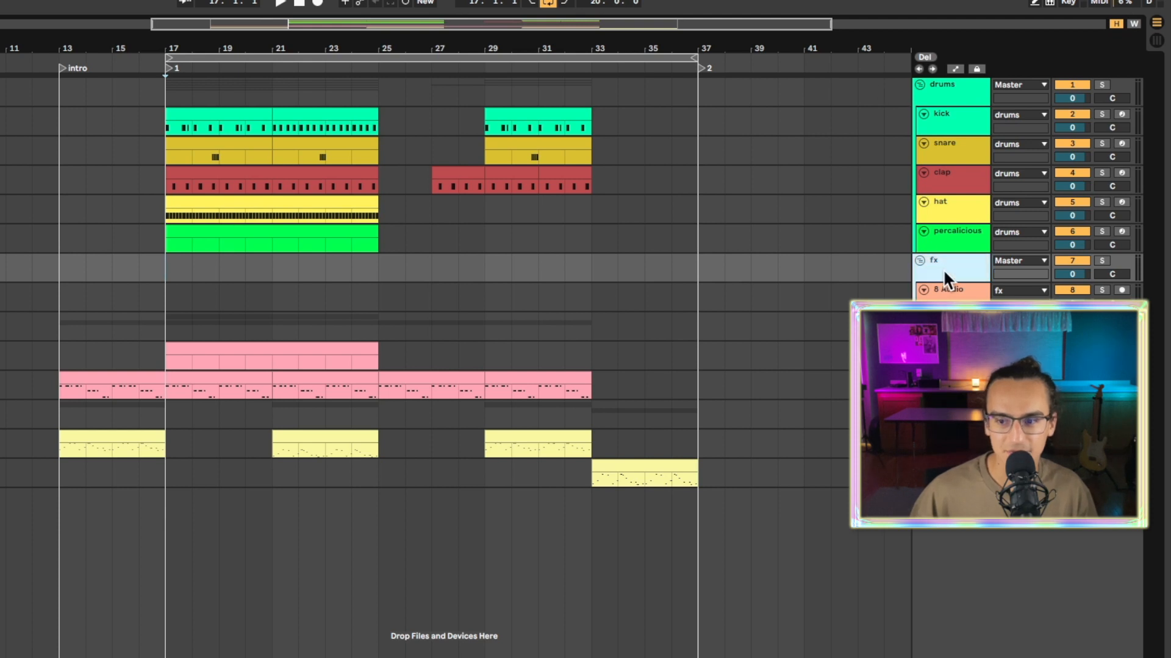
{"action": "left_click", "coordinate": [952, 288]}
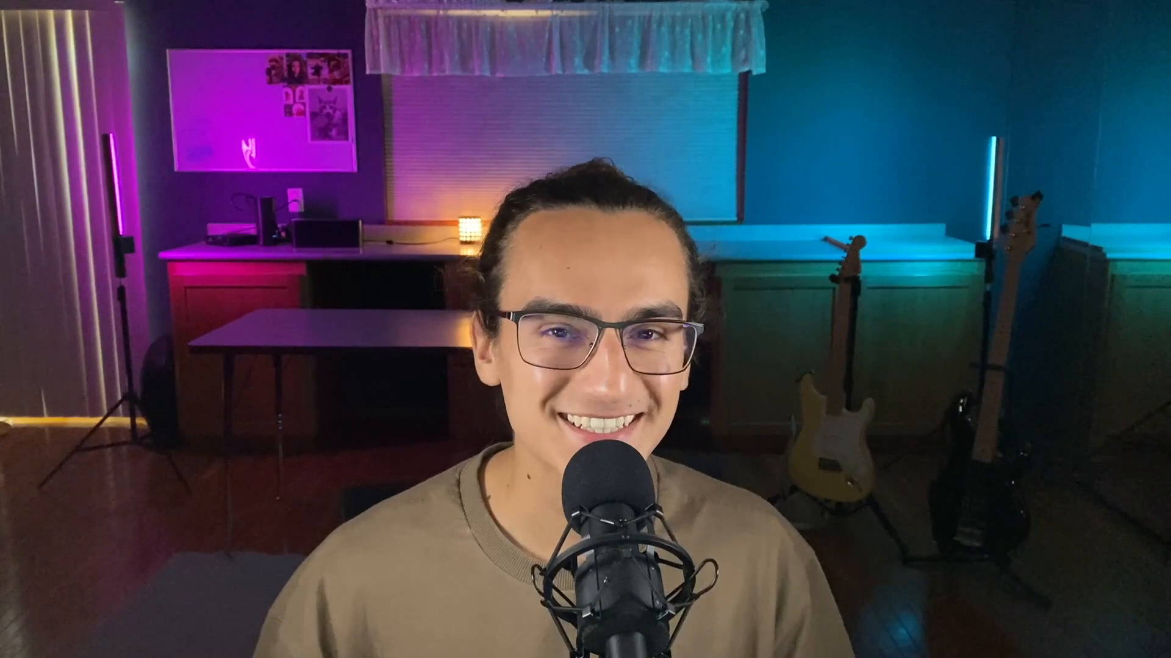
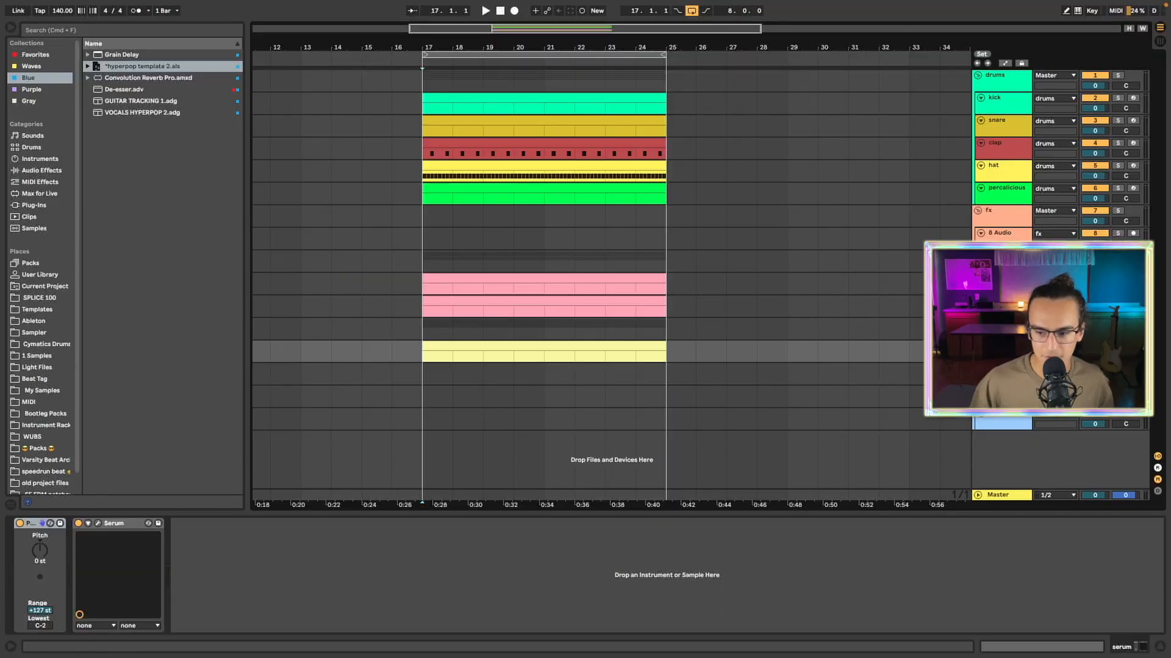
Draw the melody notes into the bass synth clip from bar 17 and repeat its first four bars up to bar 25
{"action": "left_click", "coordinate": [1003, 373]}
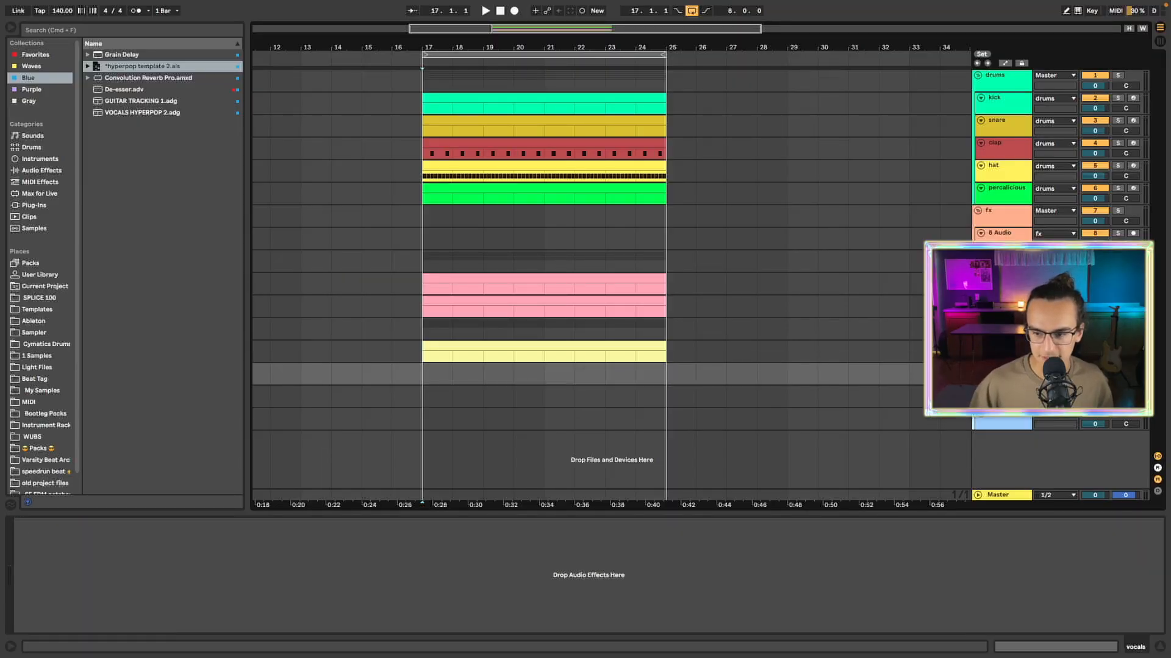
{"action": "key", "text": "Up"}
{"action": "key", "text": "Up"}
{"action": "key", "text": "Up"}
{"action": "key", "text": "super+alt+b"}
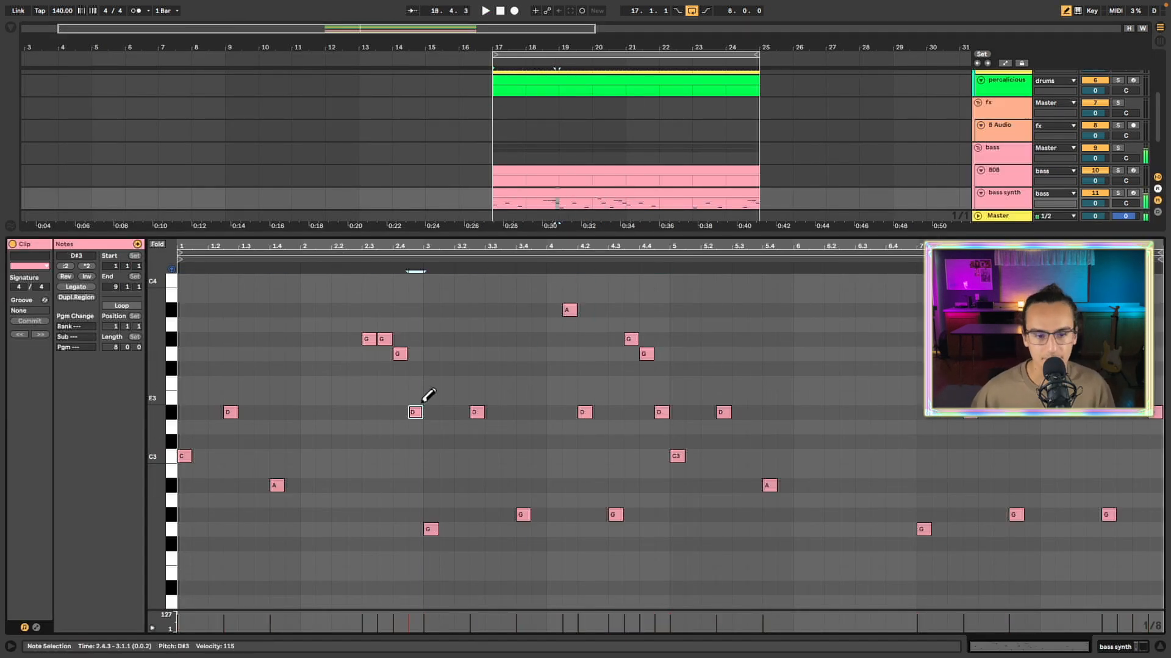
{"action": "left_click", "coordinate": [552, 262]}
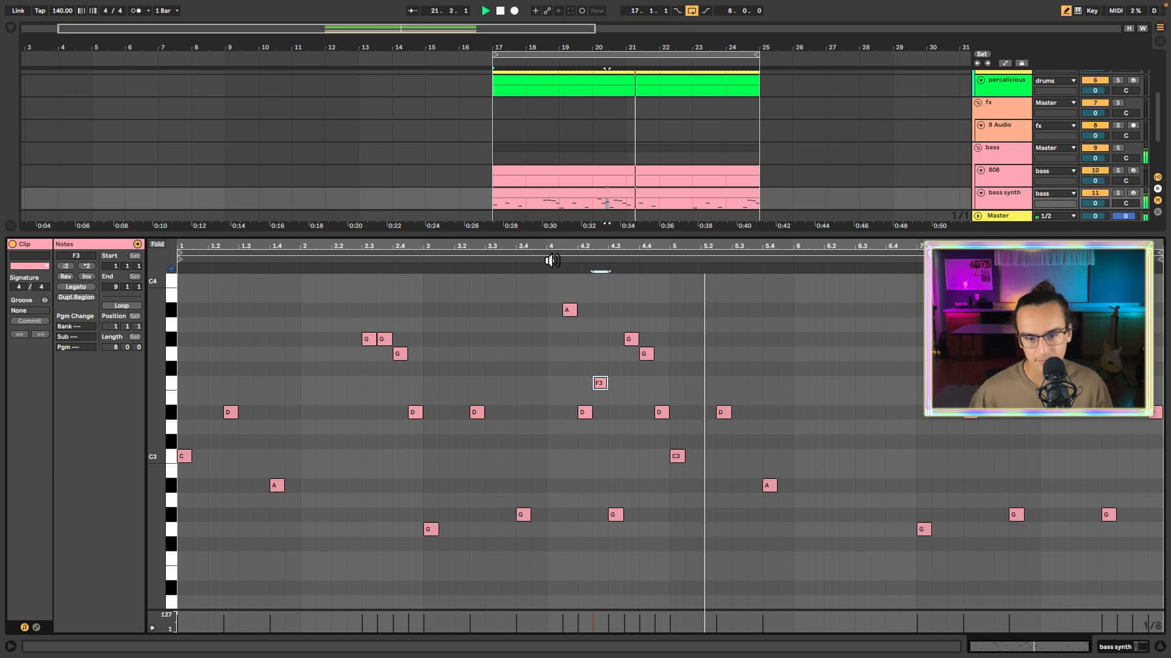
{"action": "left_click_drag", "start_coordinate": [628, 199], "coordinate": [495, 152]}
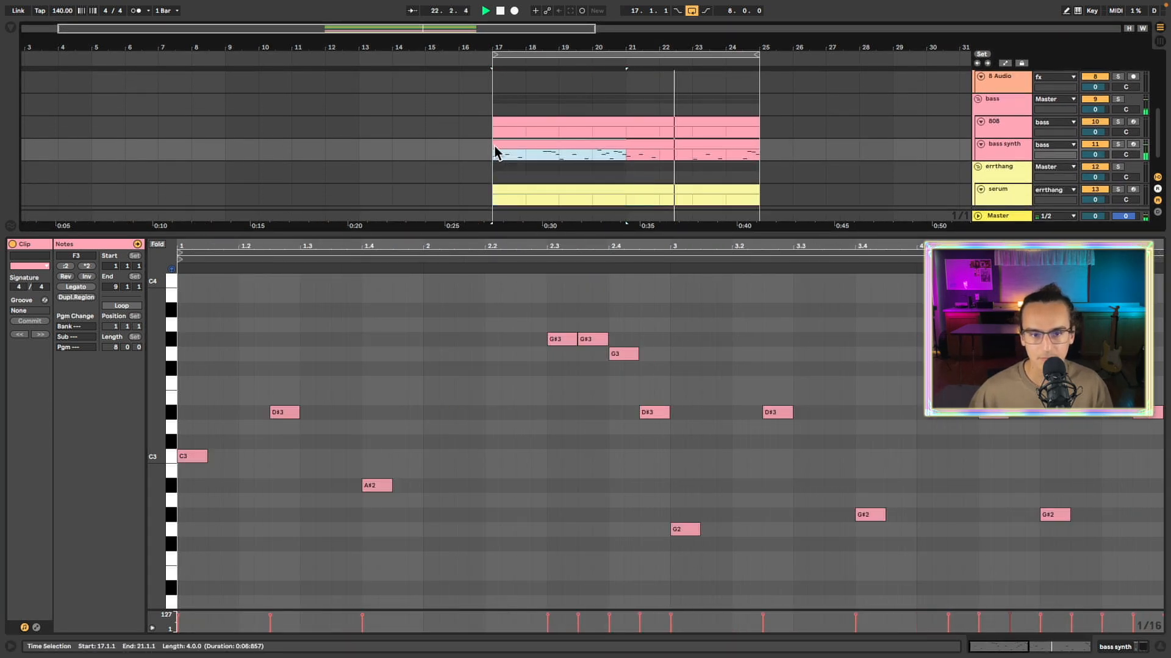
{"action": "left_click", "coordinate": [650, 145]}
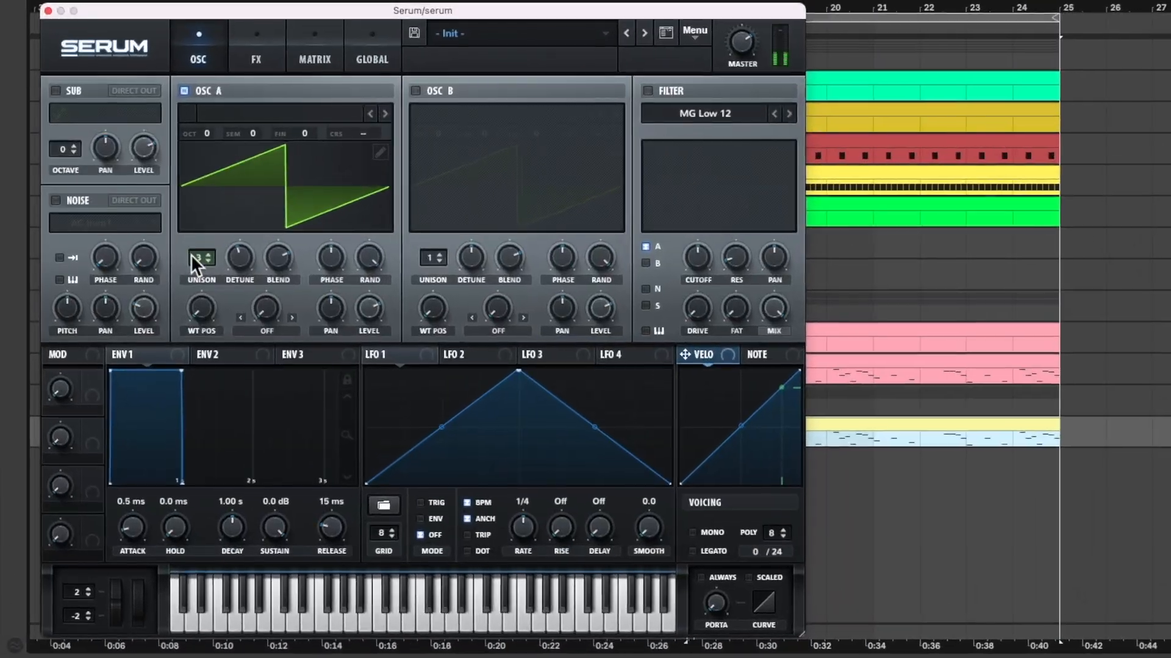
In the serum track's Serum, set both oscillators to 4 unison voices with OSC B up two octaves, and add Chorus with increased feedback
{"action": "left_click_drag", "start_coordinate": [192, 255], "coordinate": [196, 239]}
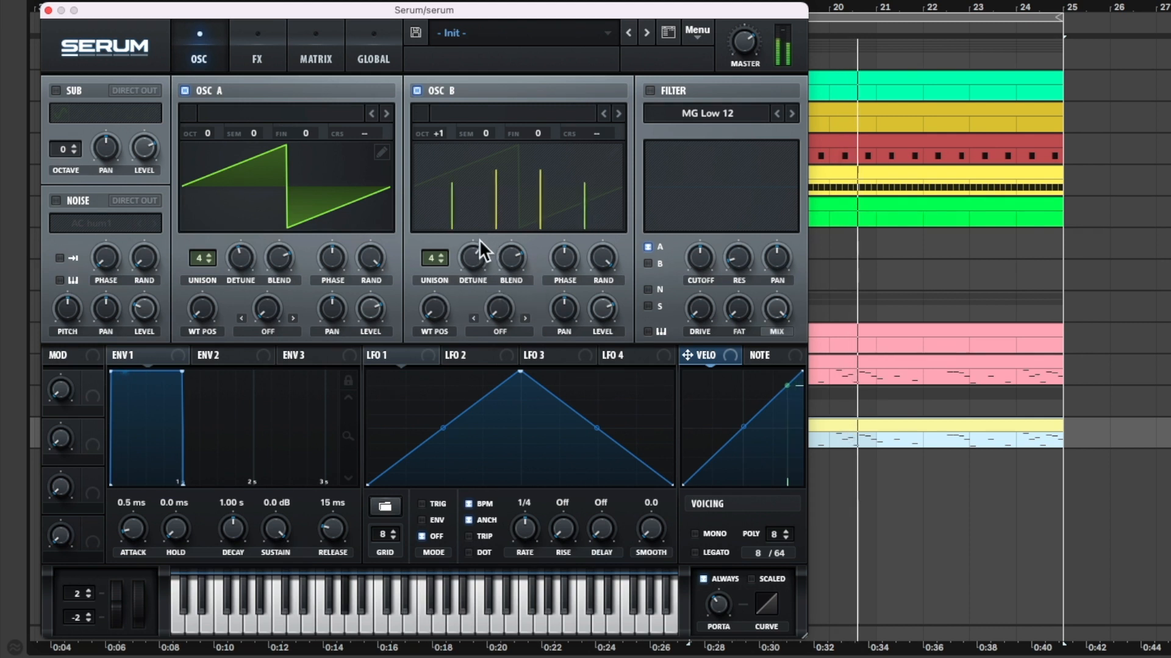
{"action": "left_click_drag", "start_coordinate": [439, 125], "coordinate": [452, 100]}
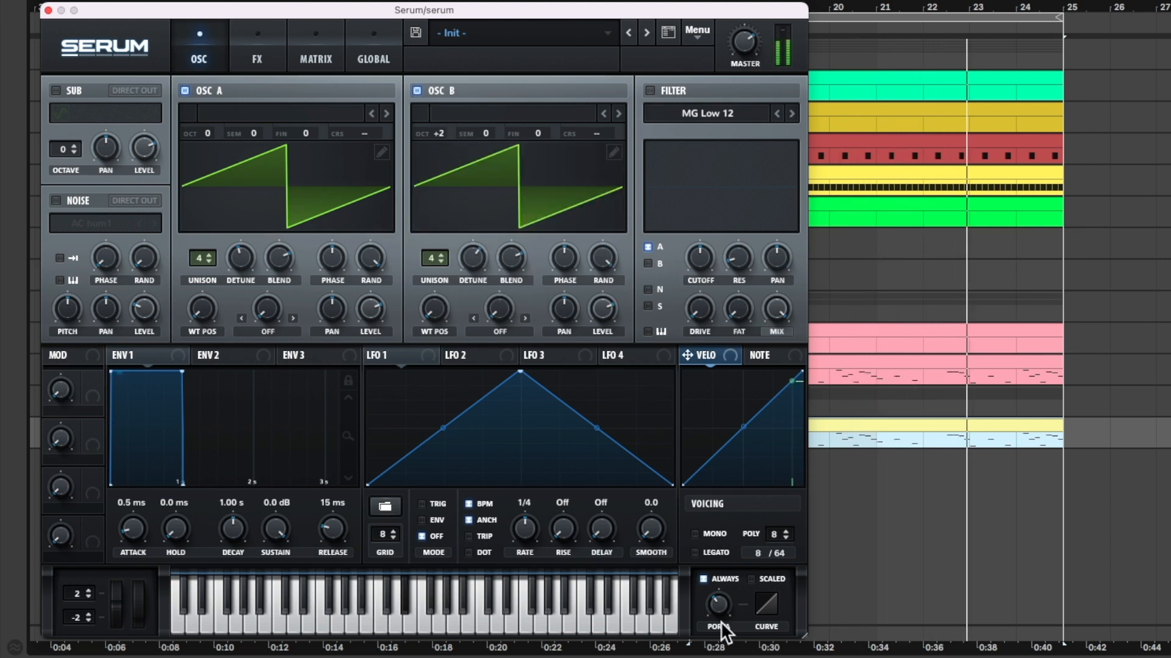
{"action": "left_click", "coordinate": [257, 55]}
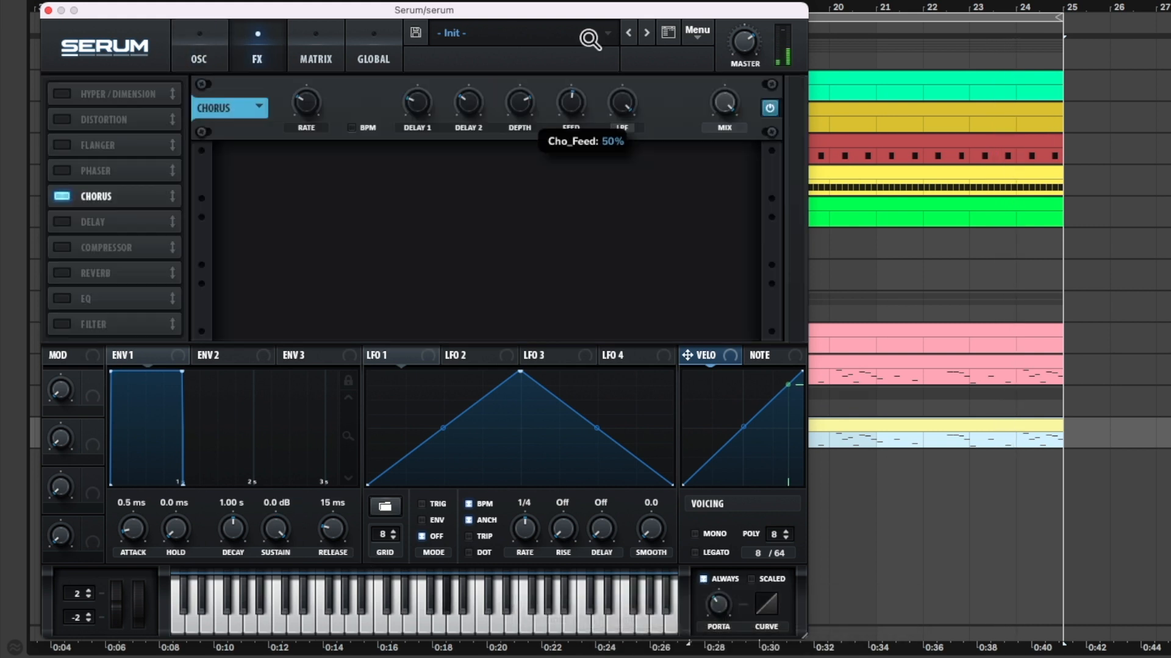
{"action": "left_click_drag", "start_coordinate": [611, 12], "coordinate": [612, 38]}
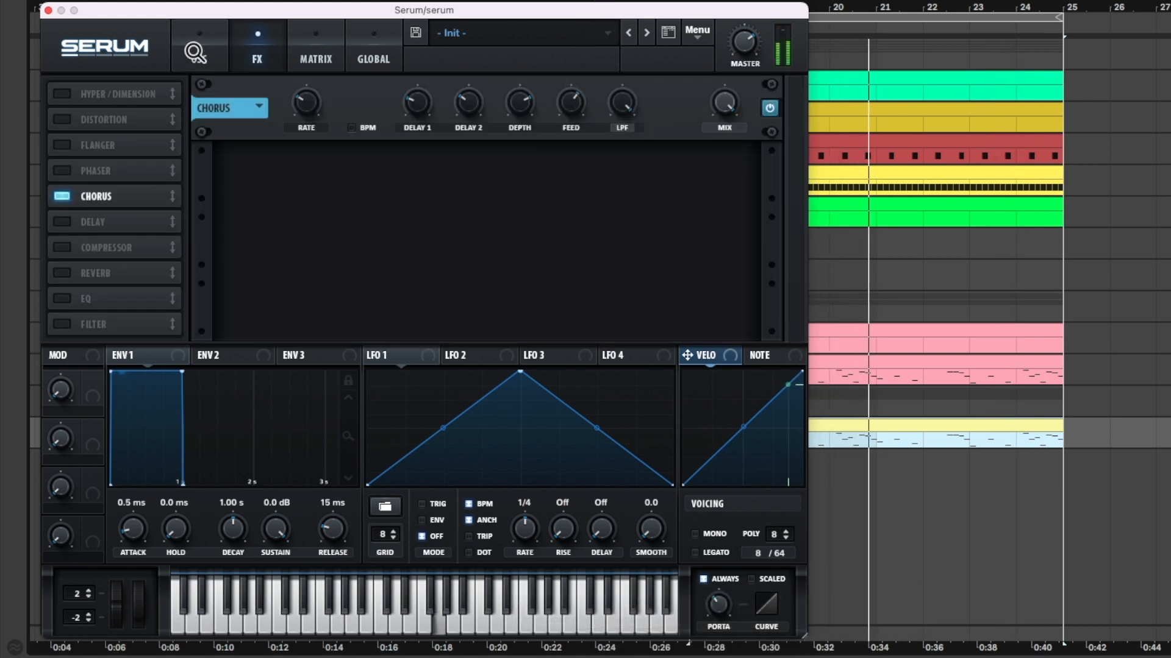
Filter both oscillators with MG Low 12, modulating the cutoff with Env 2 at 661 ms decay and 0% sustain, and assign Macro 1
{"action": "left_click", "coordinate": [199, 56]}
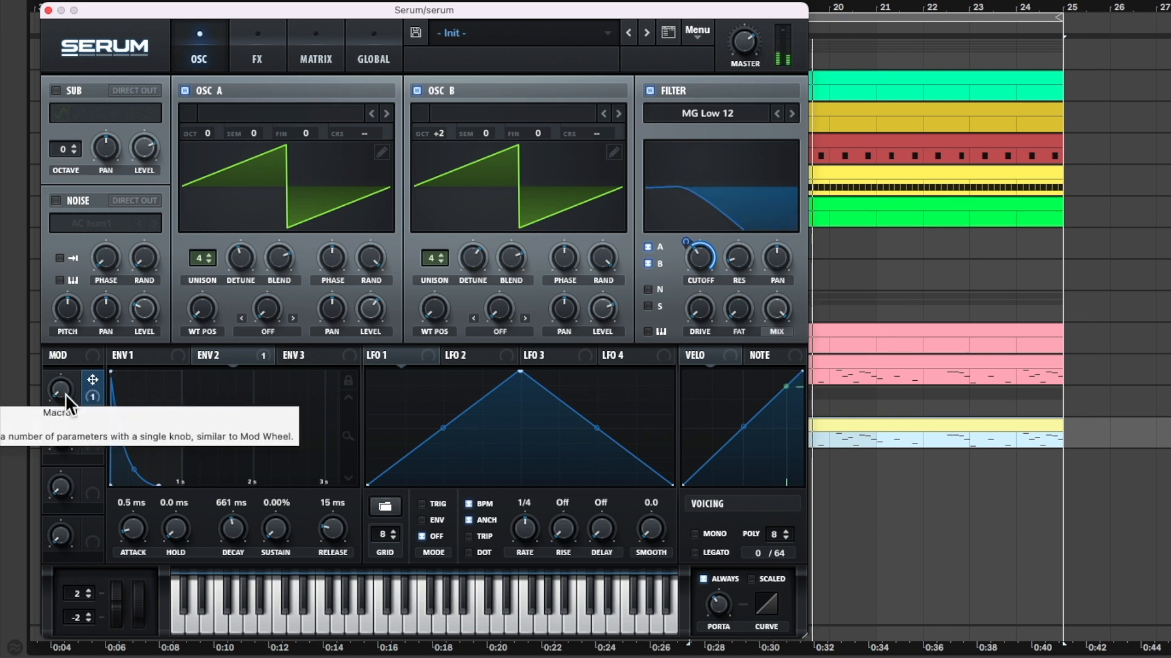
{"action": "left_click_drag", "start_coordinate": [64, 393], "coordinate": [123, 616]}
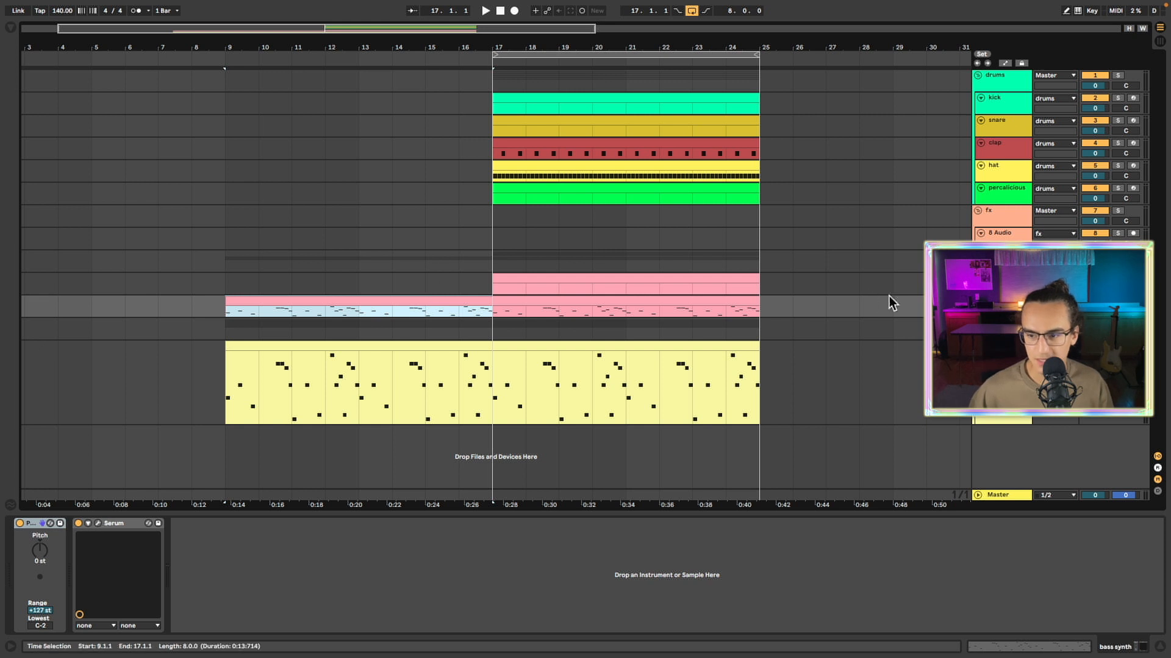
Load BA Butcher [VB] on the bass synth with Pitch at +12 st, and play it from bar 9 with the CUTOFF macro at 0%
{"action": "left_click", "coordinate": [1003, 302]}
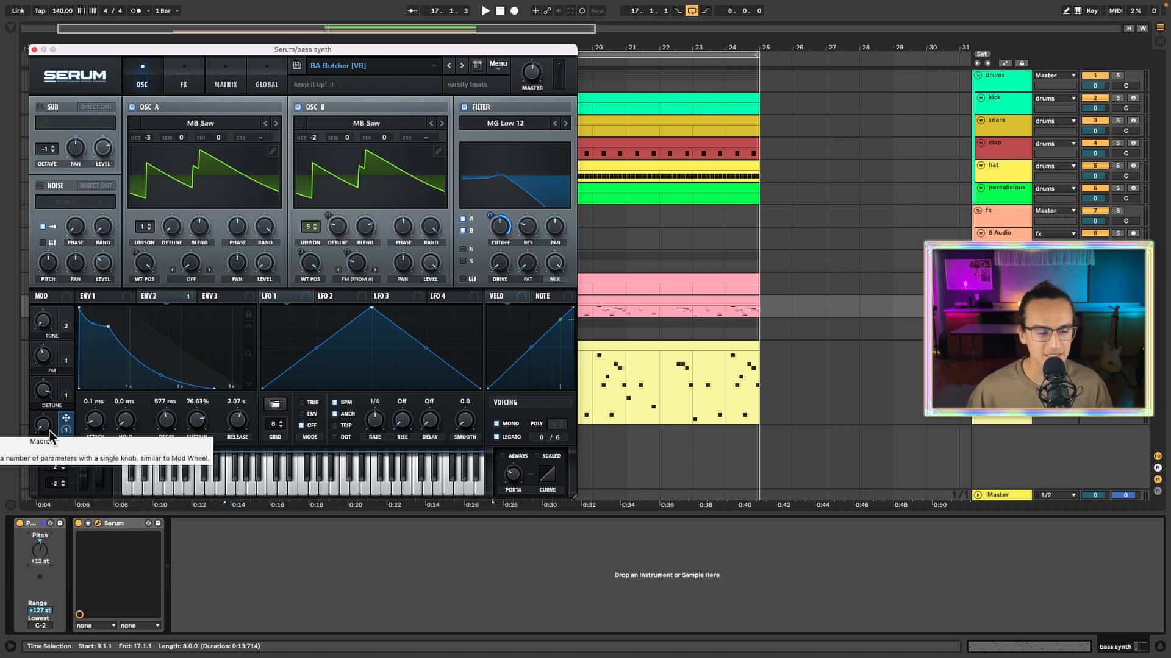
{"action": "key", "text": "space"}
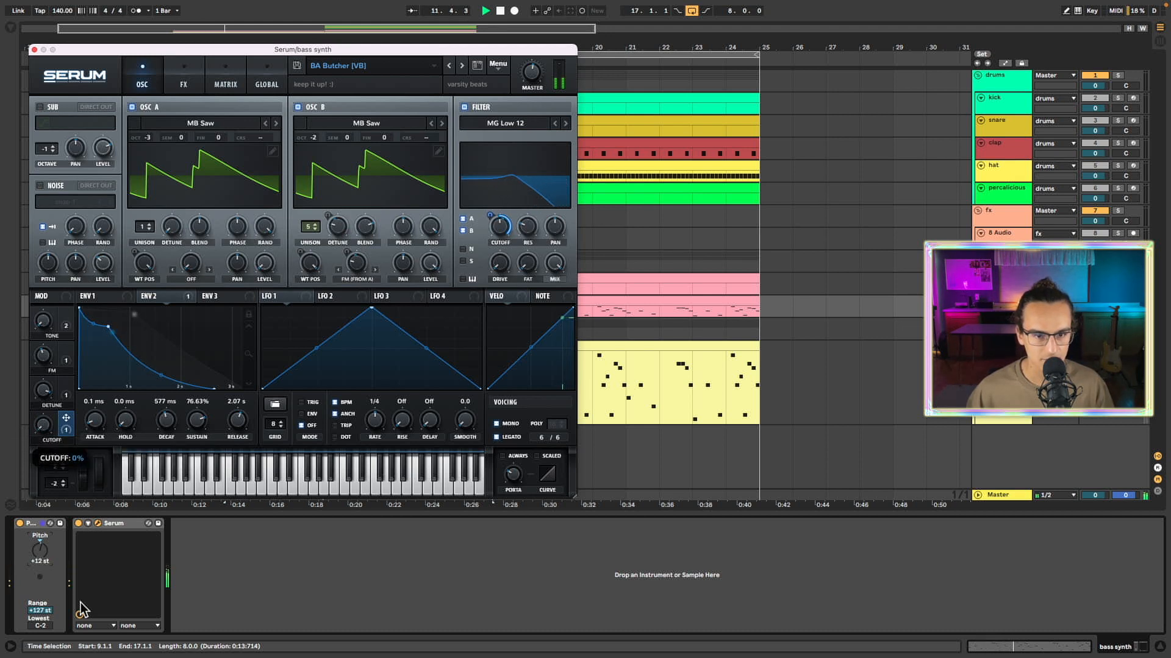
{"action": "left_click", "coordinate": [34, 49]}
Automate Serum's Macro 4 on the bass synth over the lead-in from bar 9, and play the transition into bar 17
{"action": "left_click", "coordinate": [452, 300]}
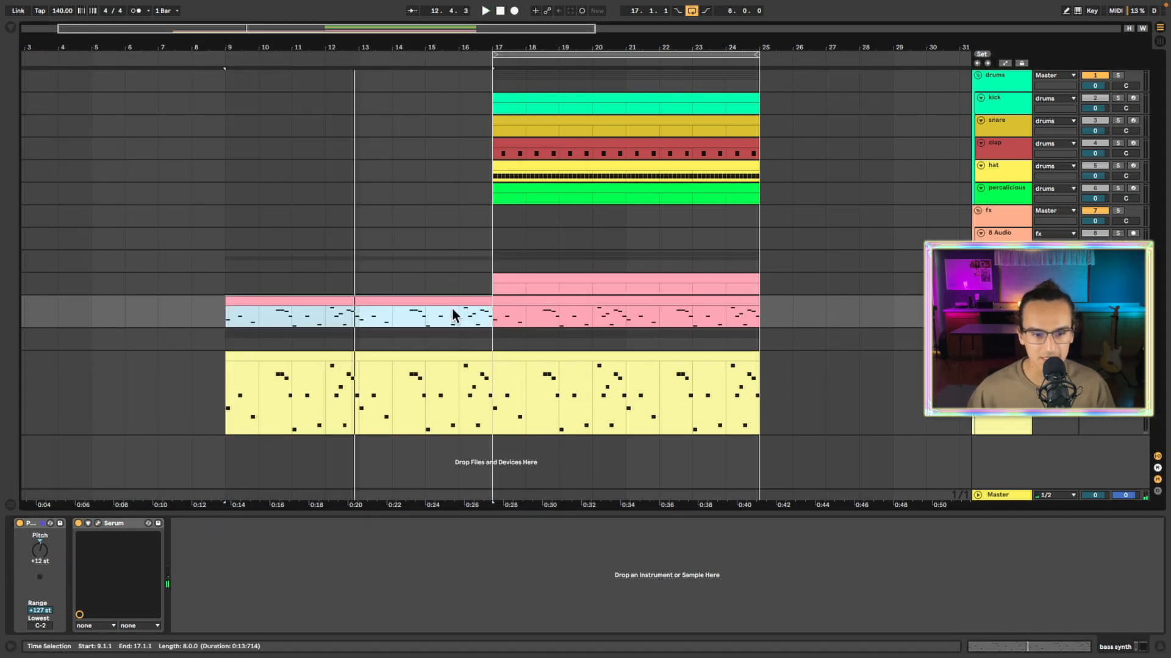
{"action": "key", "text": "a"}
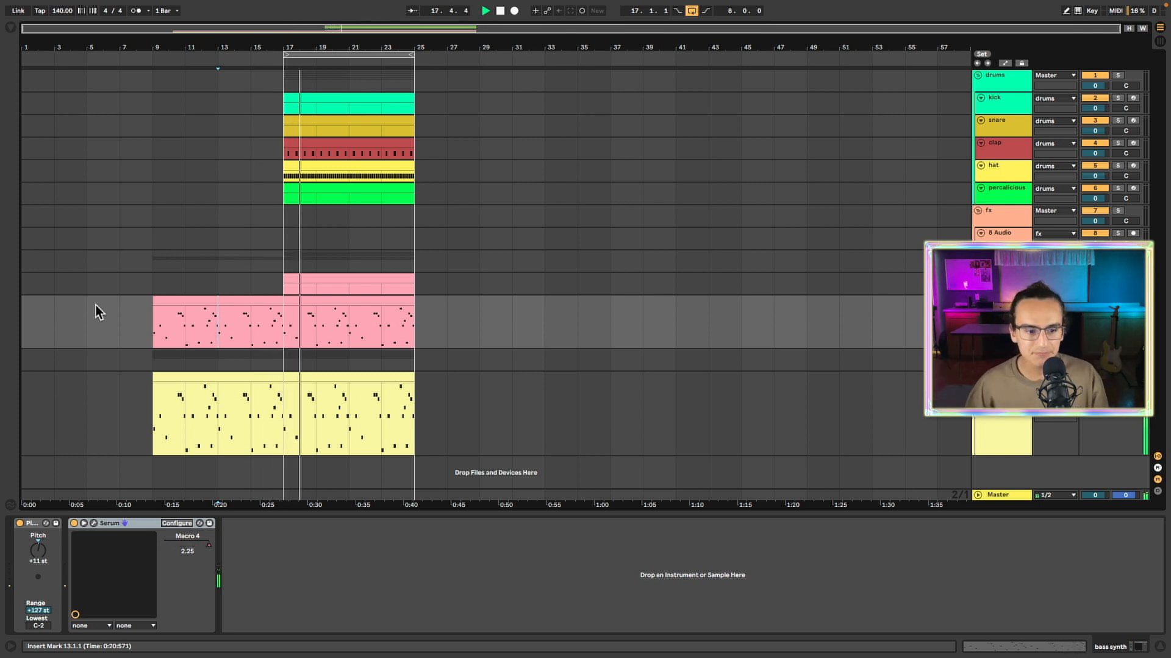
{"action": "key", "text": "space"}
{"action": "left_click", "coordinate": [290, 367]}
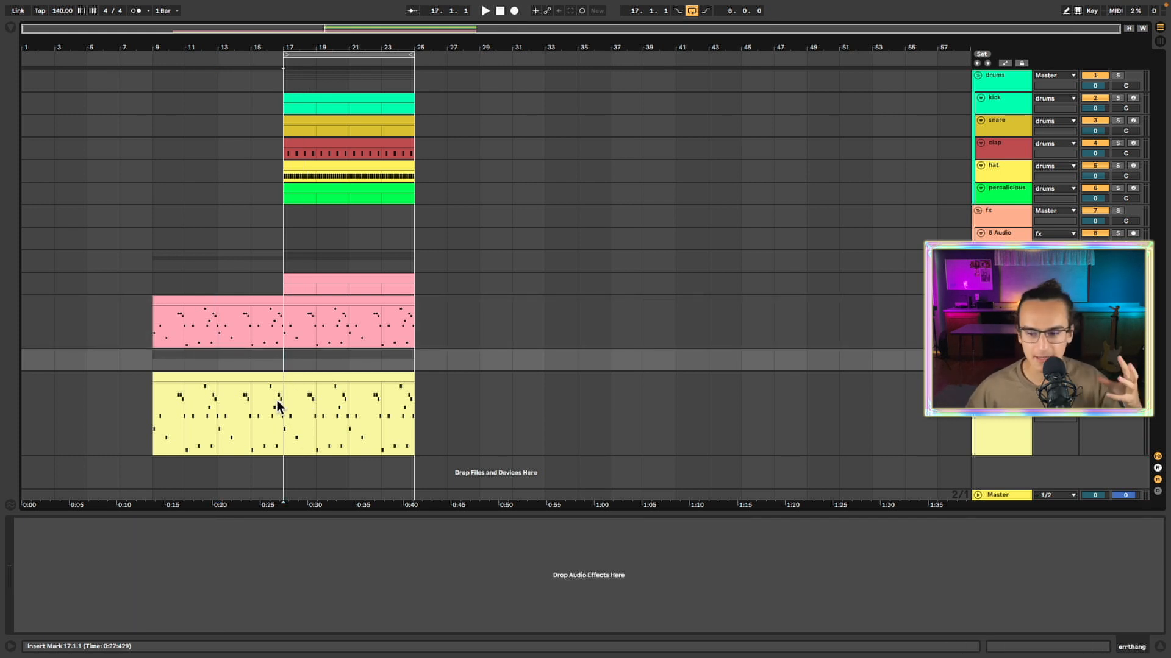
Add a third Serum track with a repeating note pattern from bar 17, using PL Starlight [VB] with Pitch at +12 st
{"action": "left_click", "coordinate": [994, 420]}
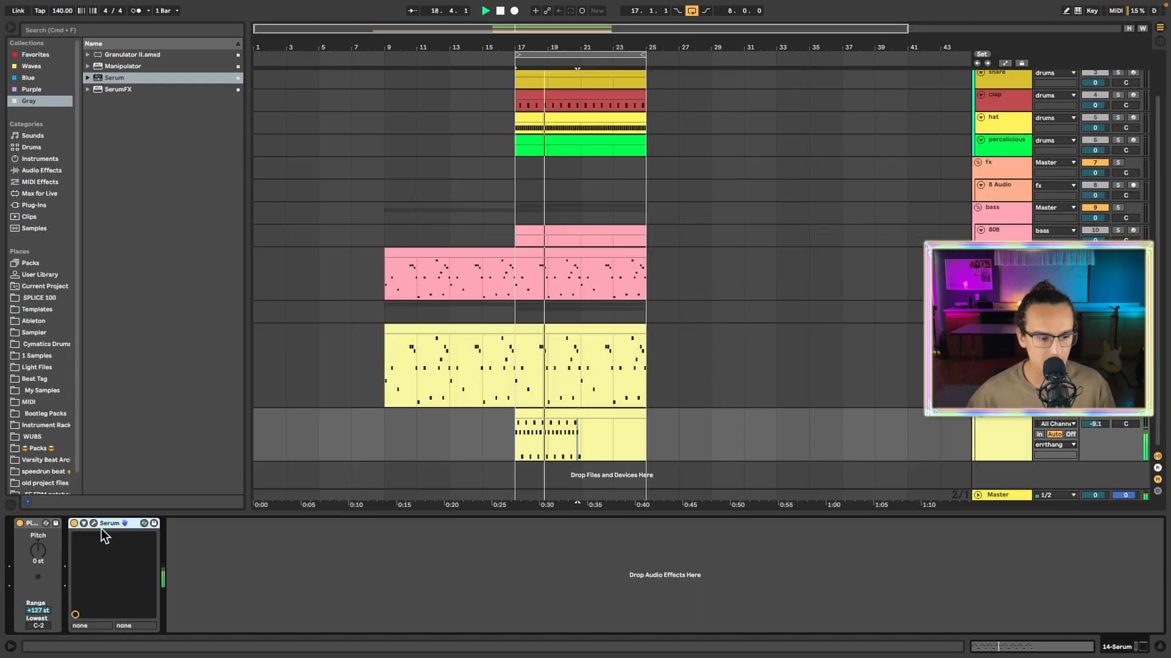
{"action": "left_click", "coordinate": [94, 523]}
{"action": "key", "text": "space"}
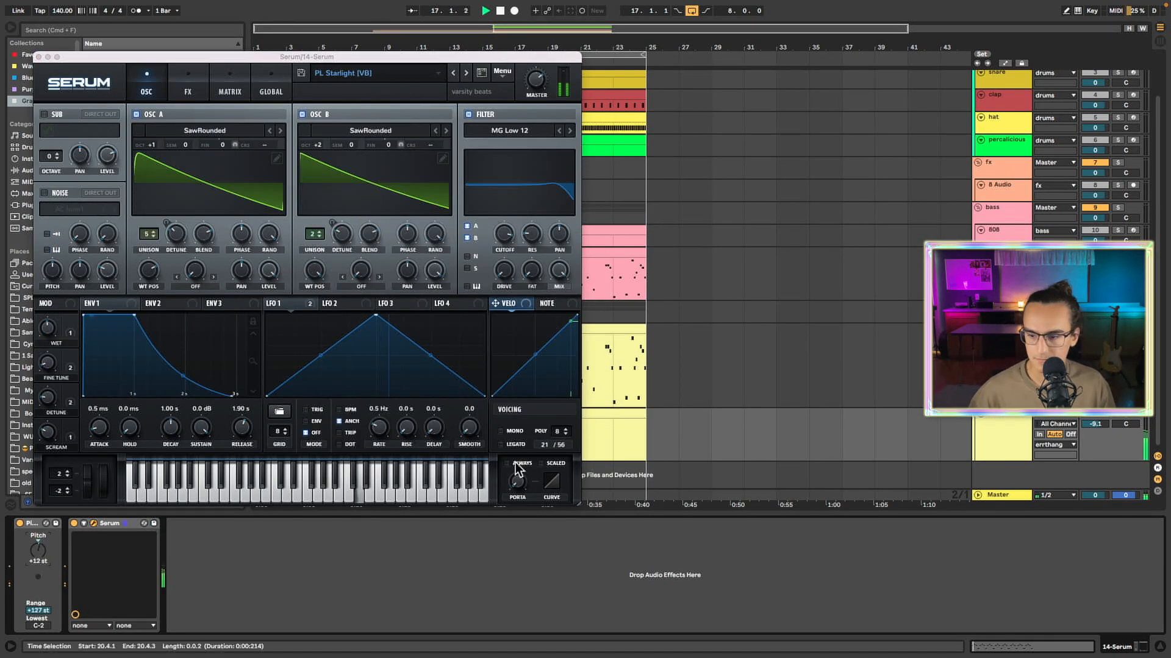
Lower the 14 Serum track's volume to -15.2 dB while listening to the full mix, and close its Serum window
{"action": "left_click_drag", "start_coordinate": [1096, 425], "coordinate": [1096, 436]}
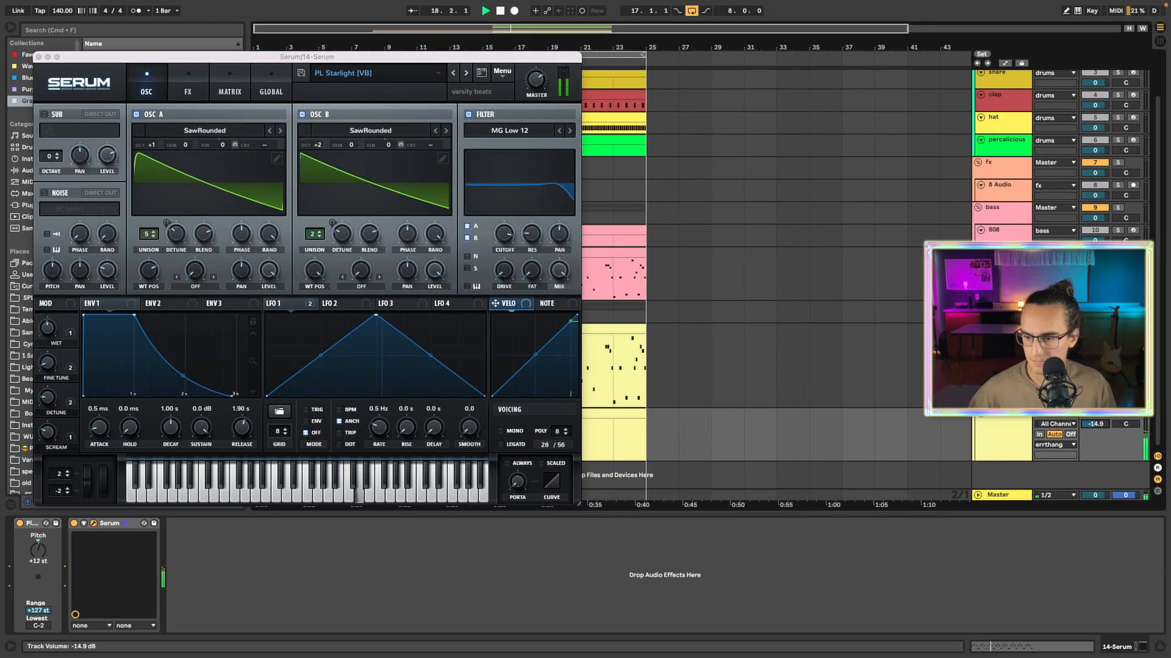
{"action": "left_click", "coordinate": [50, 341]}
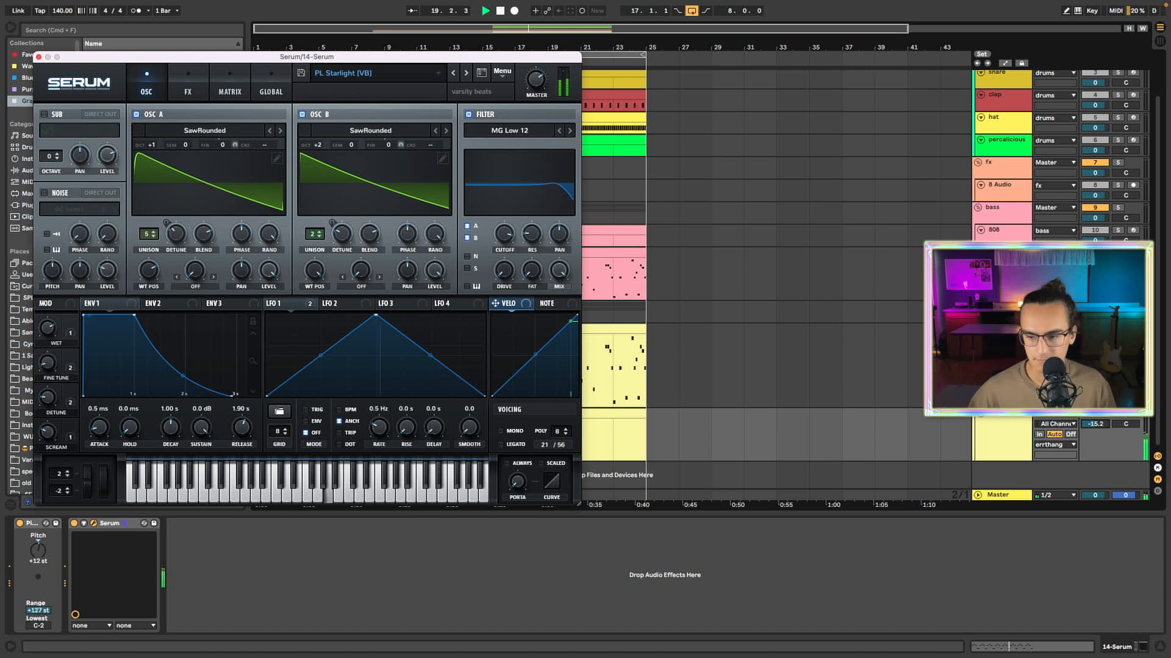
{"action": "left_click", "coordinate": [1021, 427]}
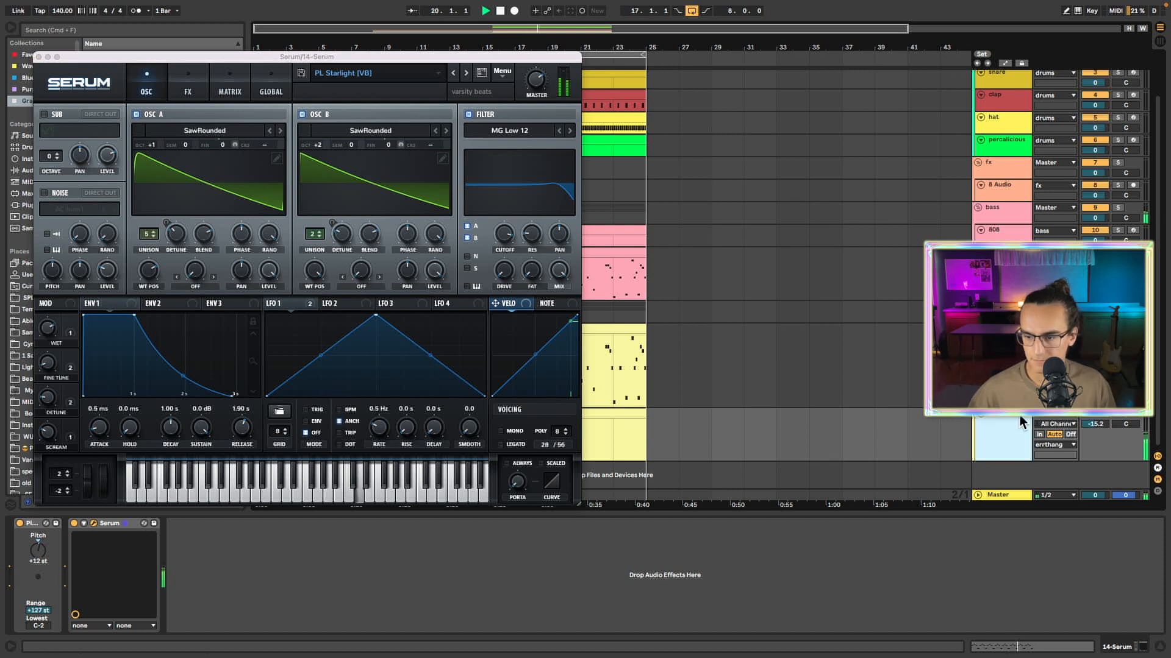
{"action": "left_click", "coordinate": [40, 61]}
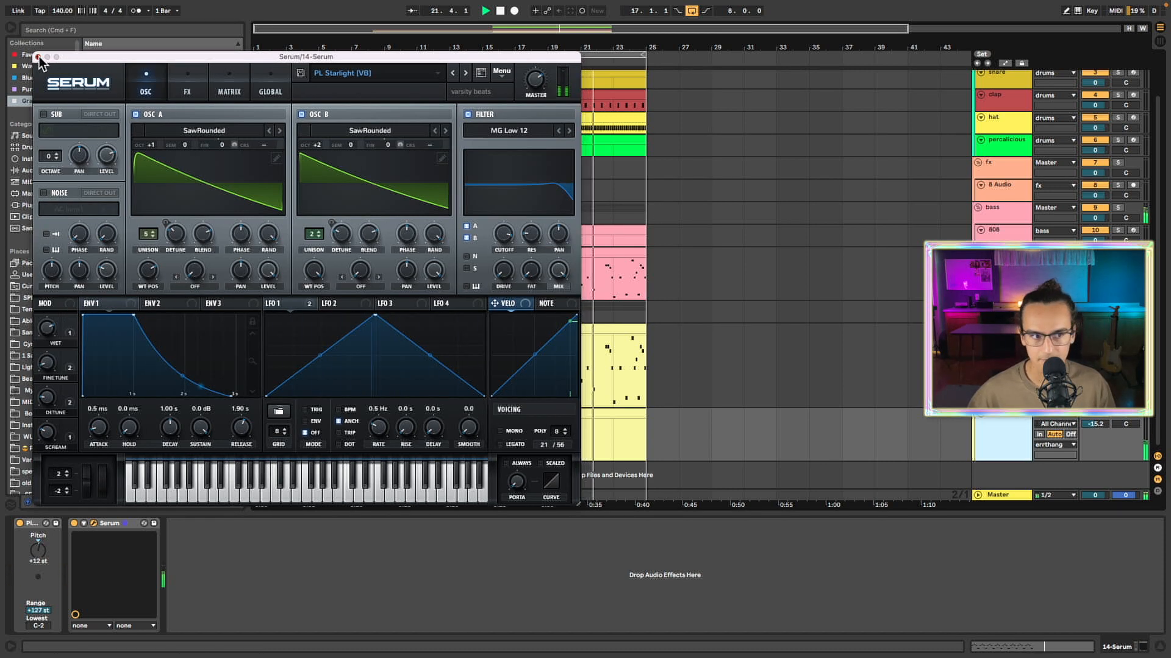
{"action": "left_click", "coordinate": [38, 57]}
{"action": "key", "text": "space"}
{"action": "left_click", "coordinate": [518, 432]}
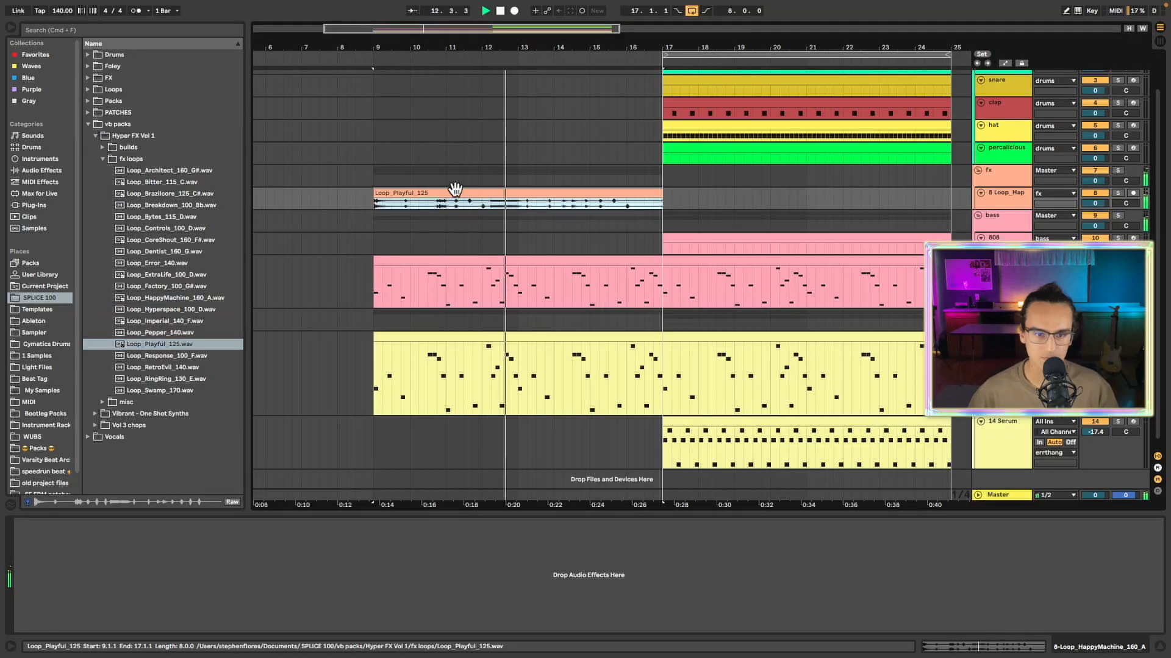
Chop the Loop_Playful_125 clip on the fx audio track into short separate hits starting at bar 9
{"action": "key", "text": "plus"}
{"action": "key", "text": "plus"}
{"action": "key", "text": "plus"}
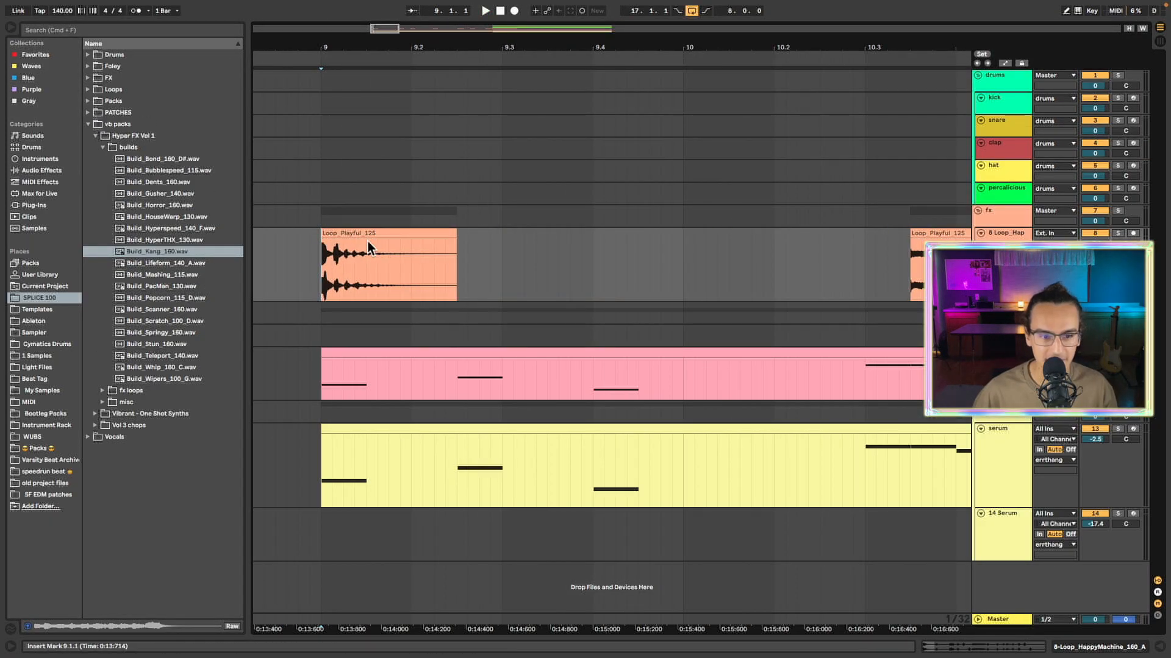
Play the lead-in with its chopped fx hits from bar 9 into the drop at bar 17, and turn off the arrangement loop
{"action": "scroll", "coordinate": [421, 246], "scroll_direction": "down", "scroll_amount": 4}
{"action": "scroll", "coordinate": [489, 249], "scroll_direction": "right", "scroll_amount": 12}
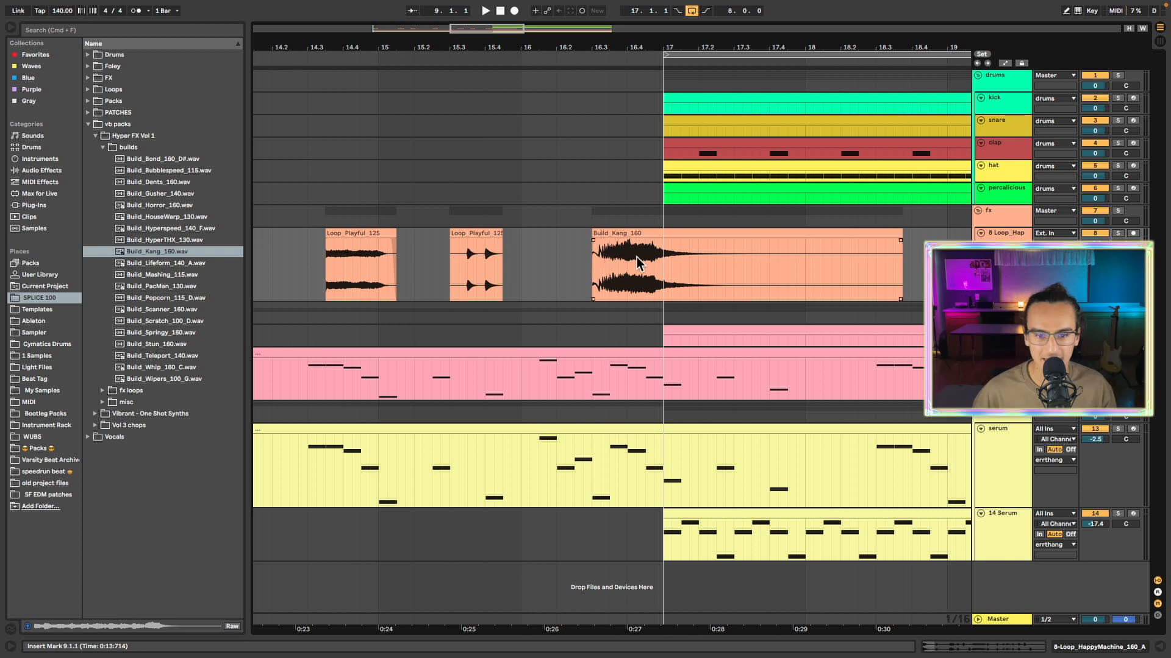
{"action": "scroll", "coordinate": [638, 262], "scroll_direction": "up", "scroll_amount": 3}
{"action": "scroll", "coordinate": [604, 247], "scroll_direction": "down", "scroll_amount": 6}
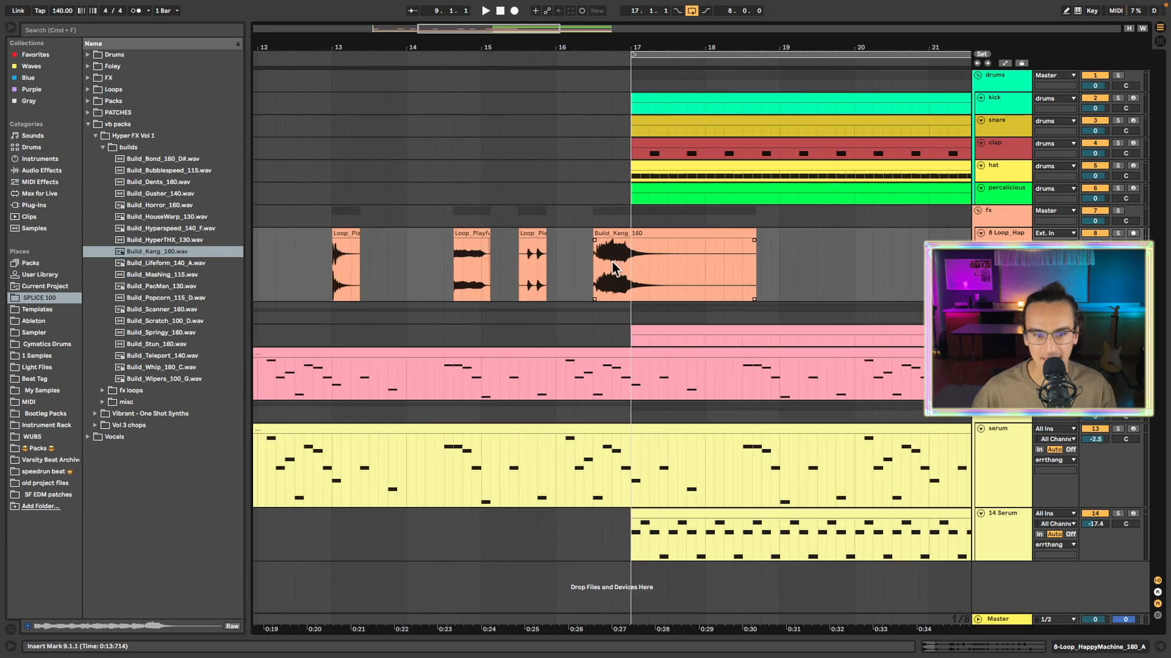
{"action": "key", "text": "space"}
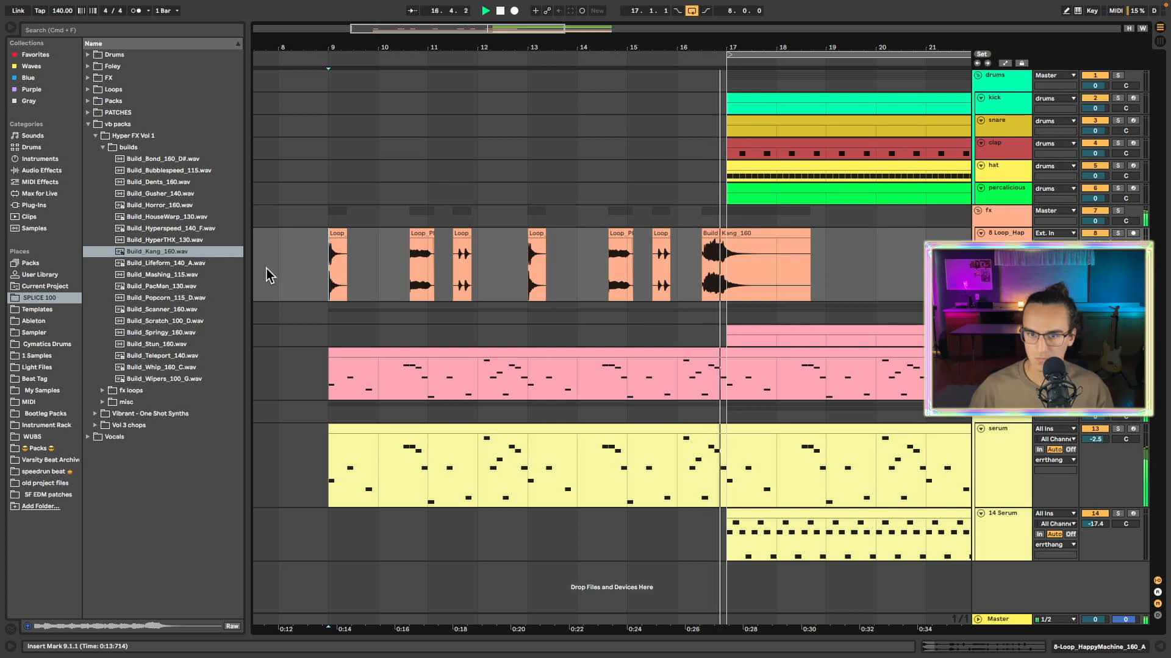
{"action": "scroll", "coordinate": [386, 285], "scroll_direction": "right", "scroll_amount": 5}
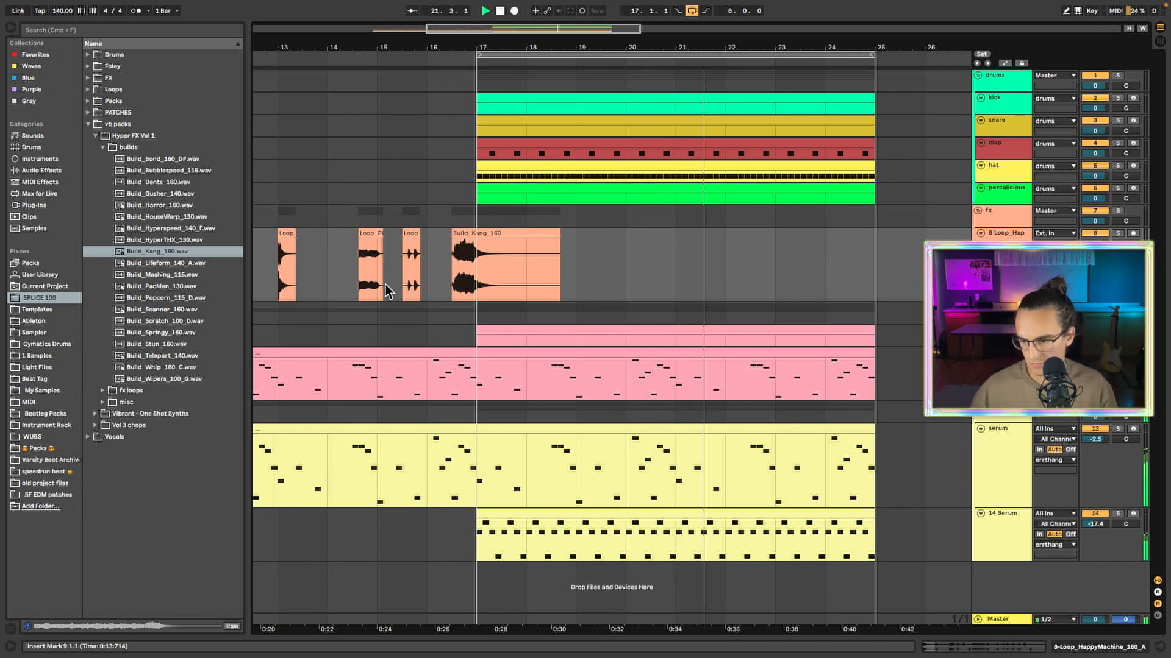
{"action": "left_click", "coordinate": [691, 10]}
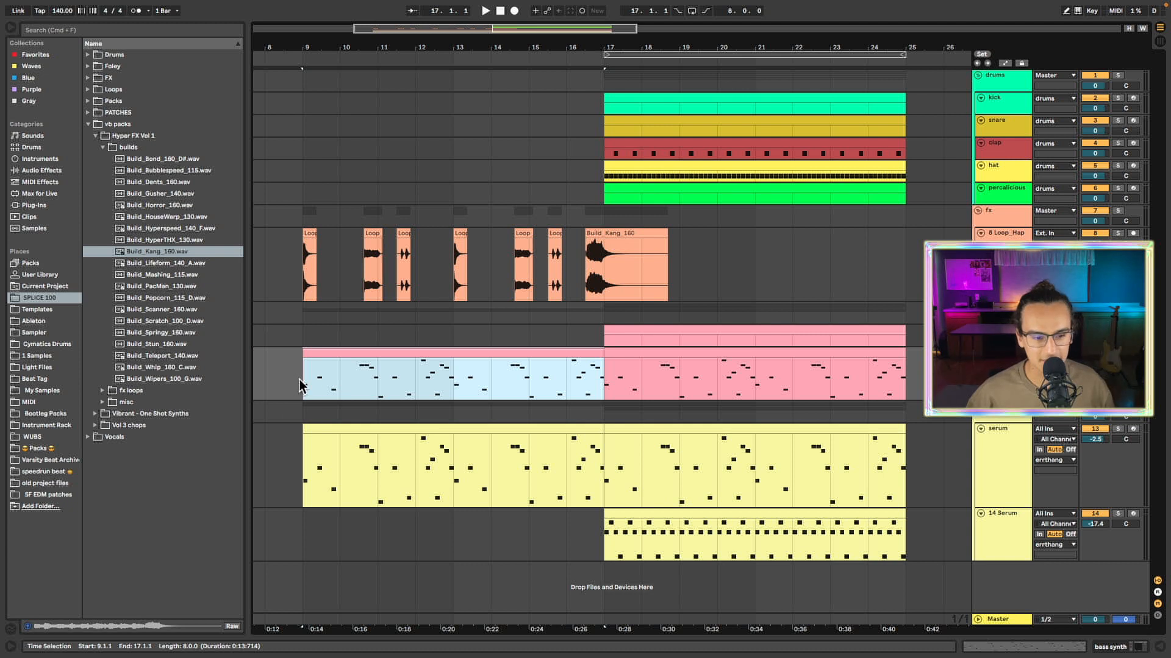
Draw three back-to-back F3 notes, each three sixteenths long, at the start of the bass synth clip at bar 9, and select them
{"action": "left_click_drag", "start_coordinate": [299, 385], "coordinate": [562, 386]}
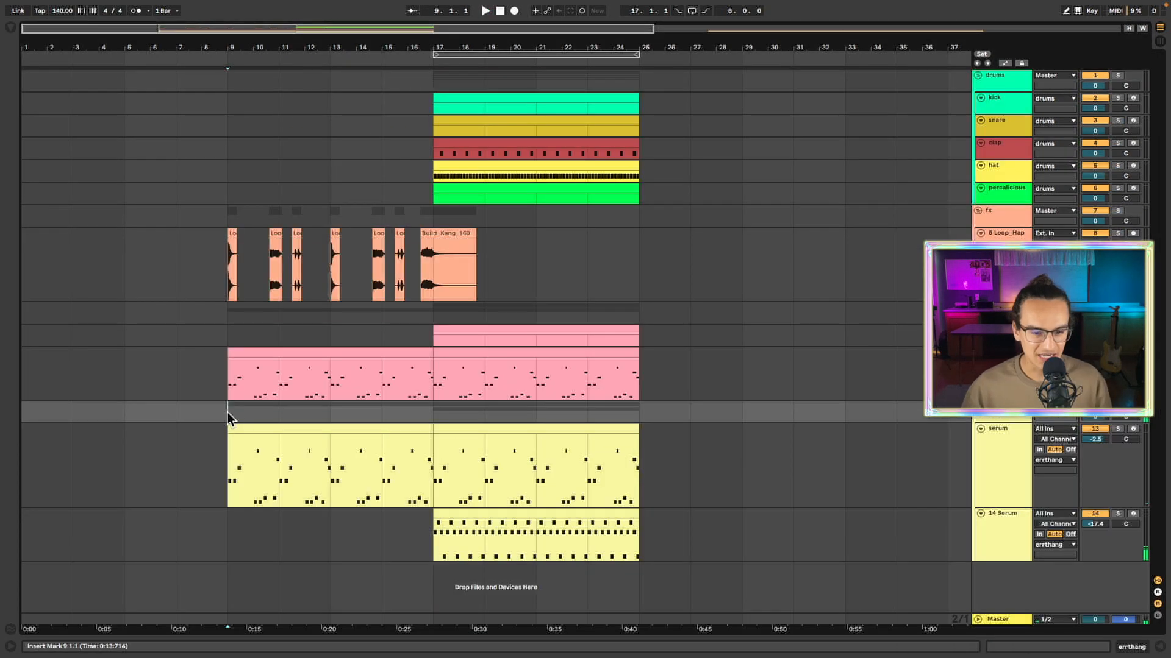
{"action": "double_click", "coordinate": [292, 355]}
{"action": "left_click", "coordinate": [254, 392]}
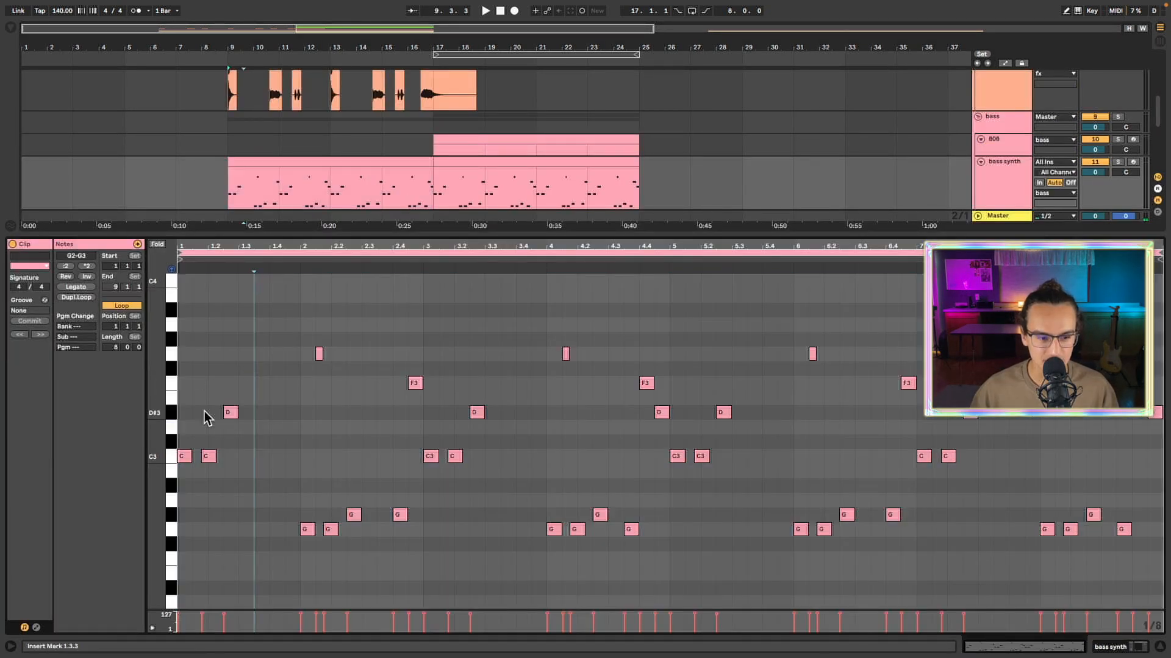
{"action": "key", "text": "b"}
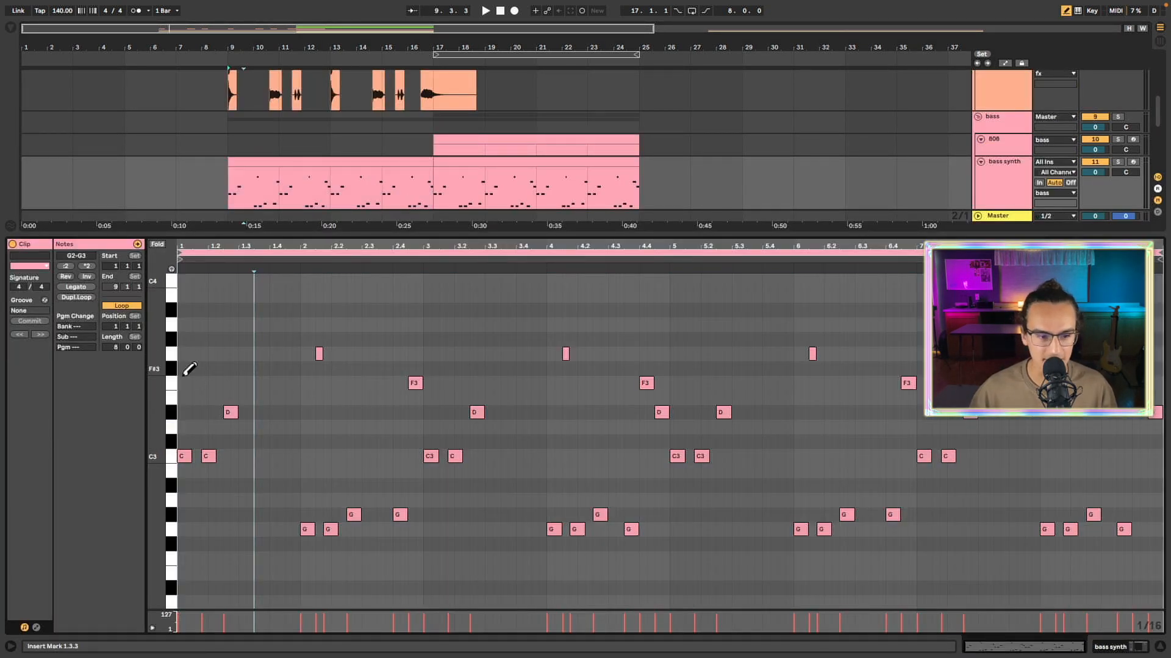
{"action": "left_click", "coordinate": [184, 383]}
{"action": "key", "text": "b"}
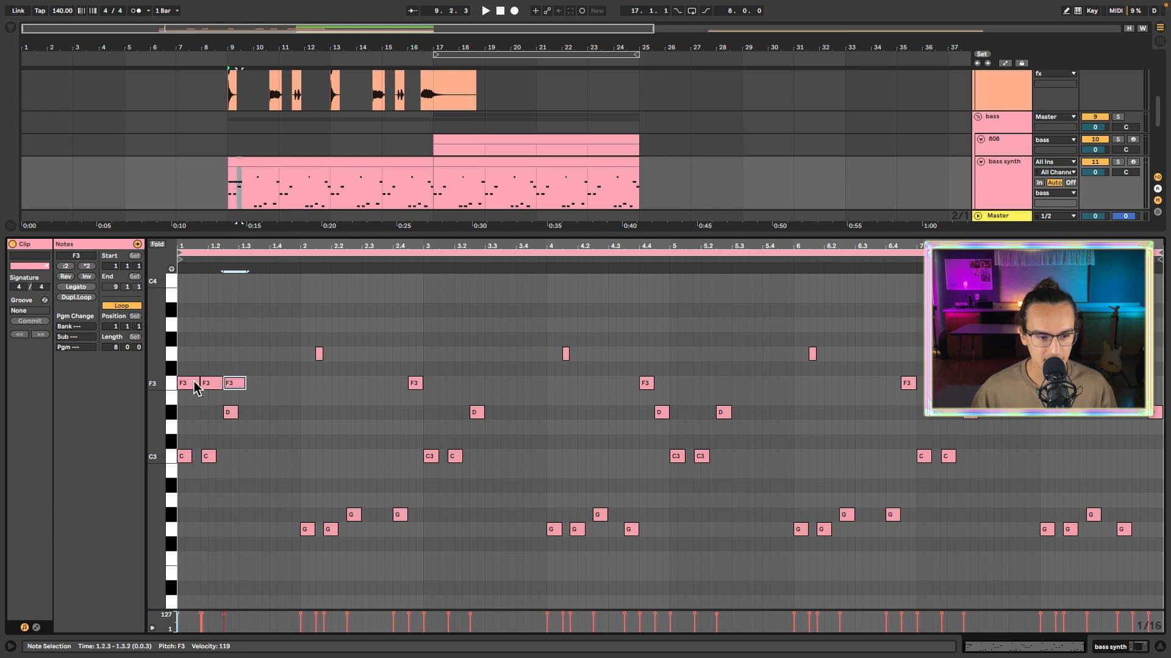
{"action": "scroll", "coordinate": [192, 408], "scroll_direction": "up", "scroll_amount": 10}
{"action": "scroll", "coordinate": [378, 438], "scroll_direction": "left", "scroll_amount": 4}
{"action": "scroll", "coordinate": [378, 442], "scroll_direction": "down", "scroll_amount": 6}
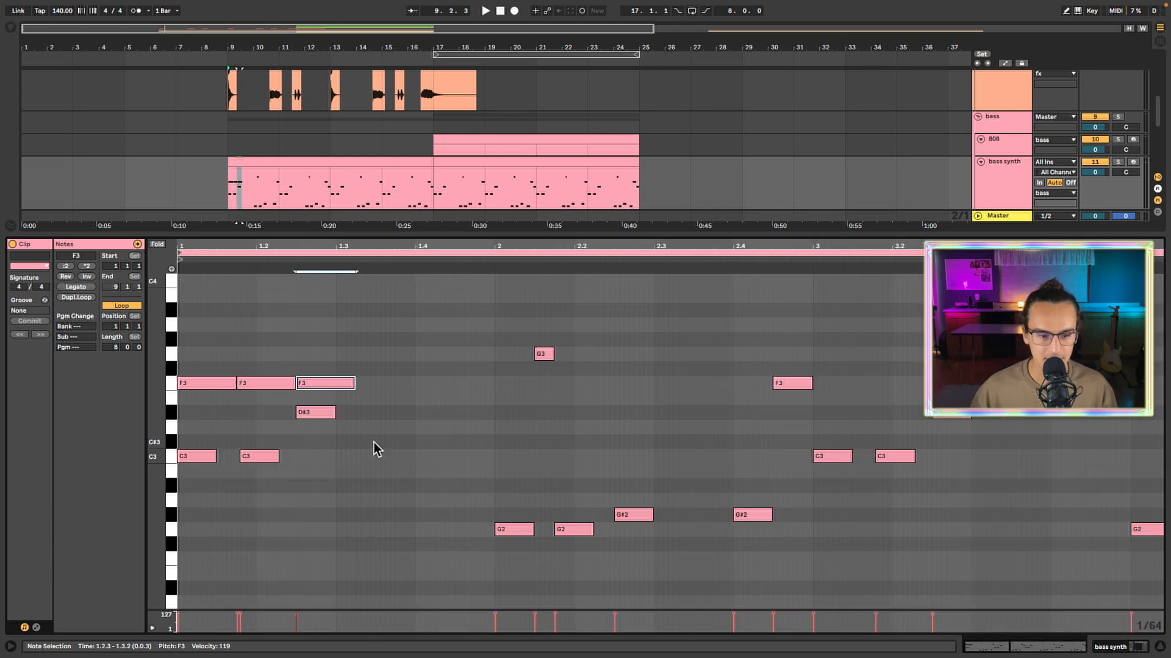
{"action": "left_click", "coordinate": [237, 430]}
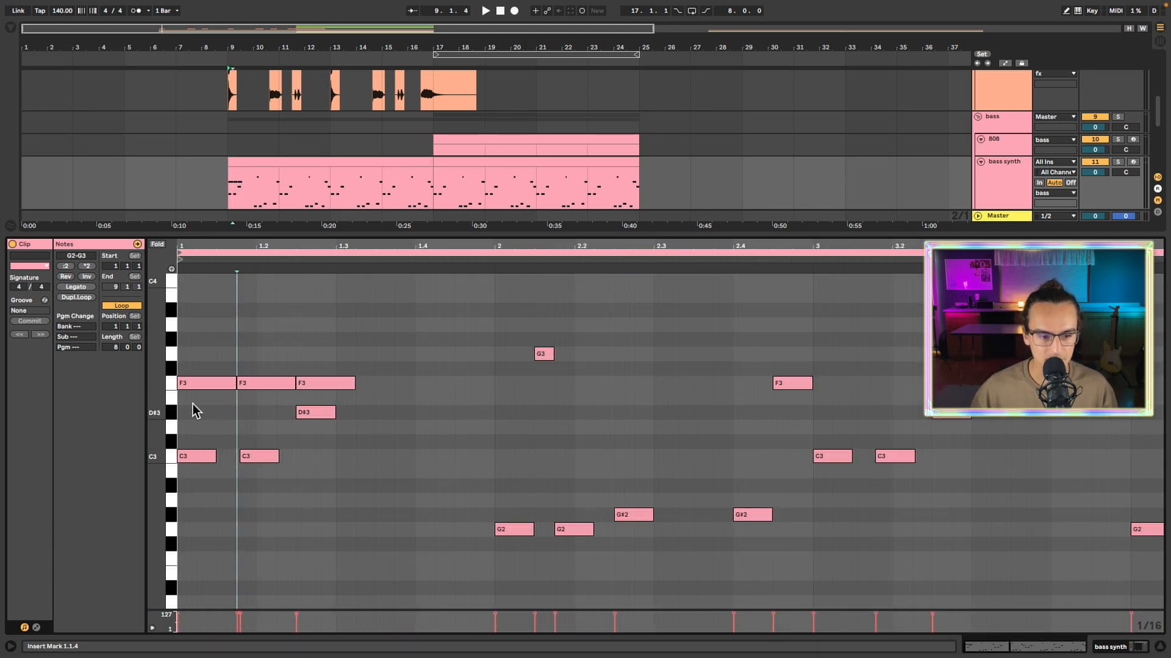
{"action": "left_click_drag", "start_coordinate": [183, 360], "coordinate": [391, 379]}
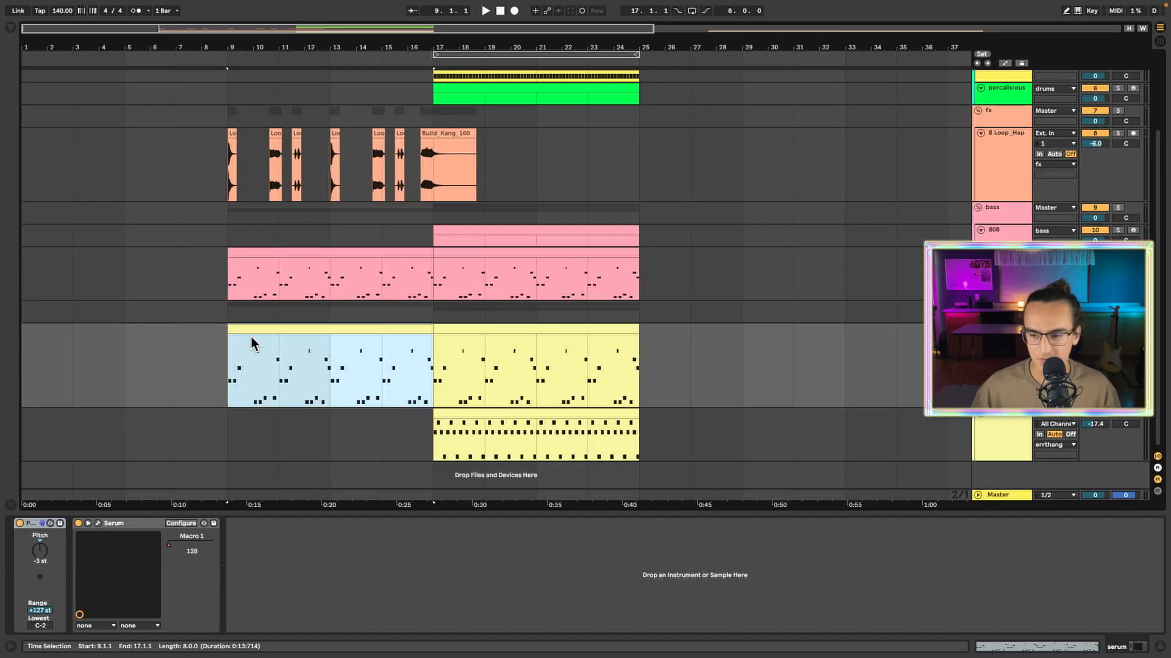
Place the insert marker at bar 9 on the serum track and play the arrangement from there
{"action": "scroll", "coordinate": [252, 338], "scroll_direction": "down", "scroll_amount": 3}
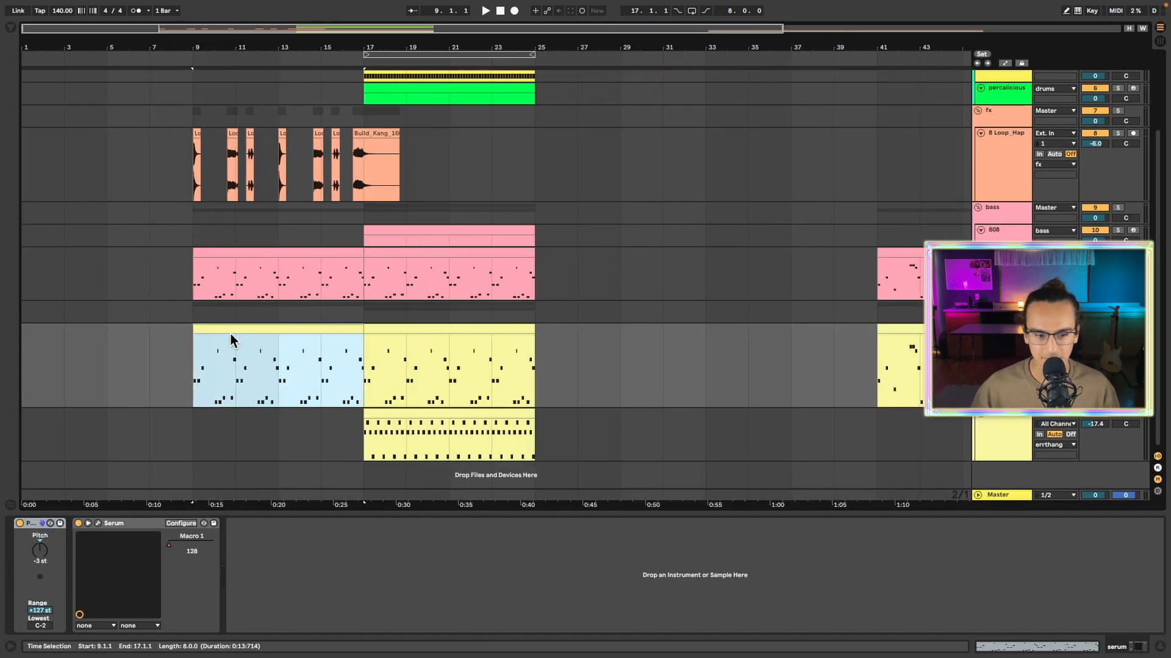
{"action": "left_click", "coordinate": [189, 345]}
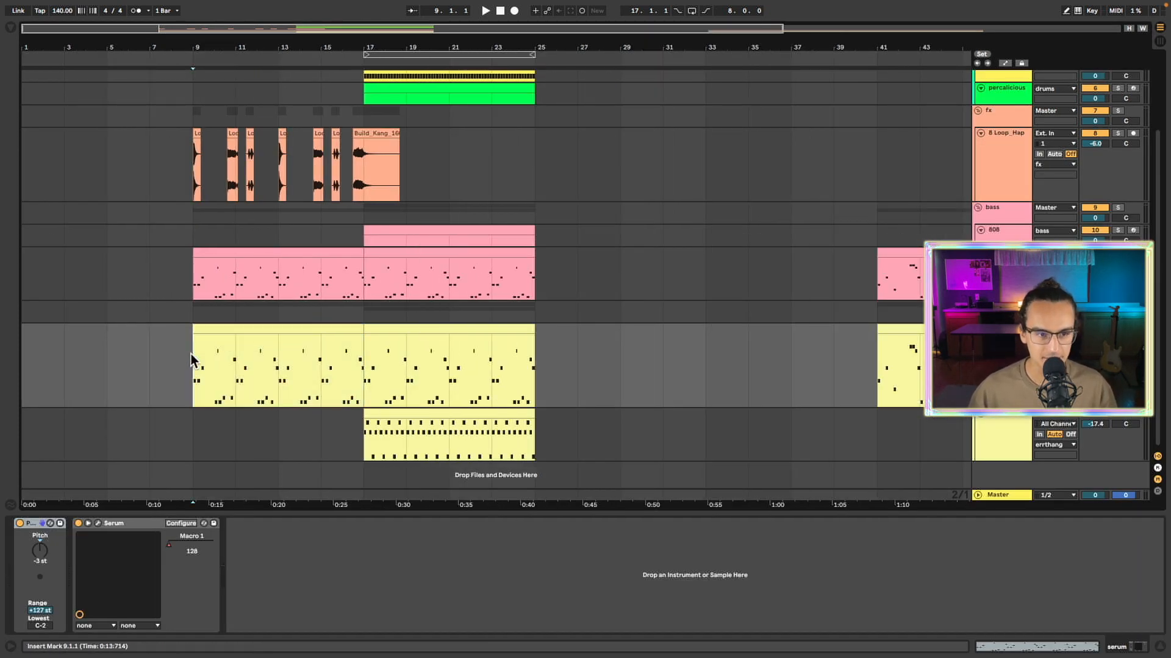
{"action": "scroll", "coordinate": [202, 373], "scroll_direction": "up", "scroll_amount": 1}
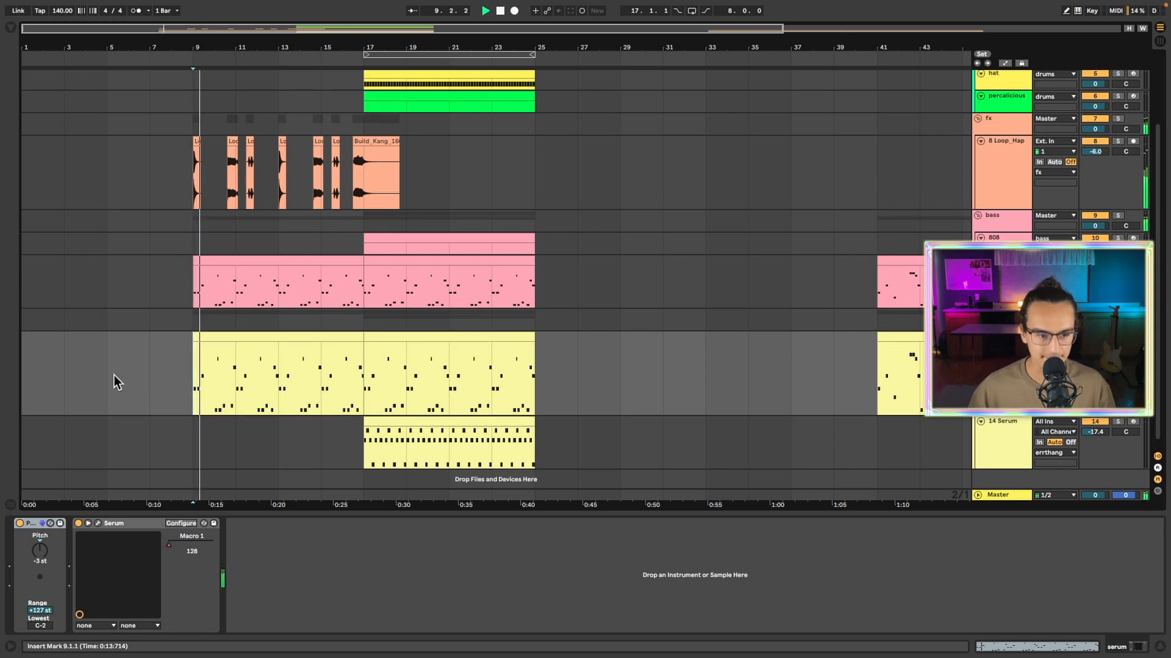